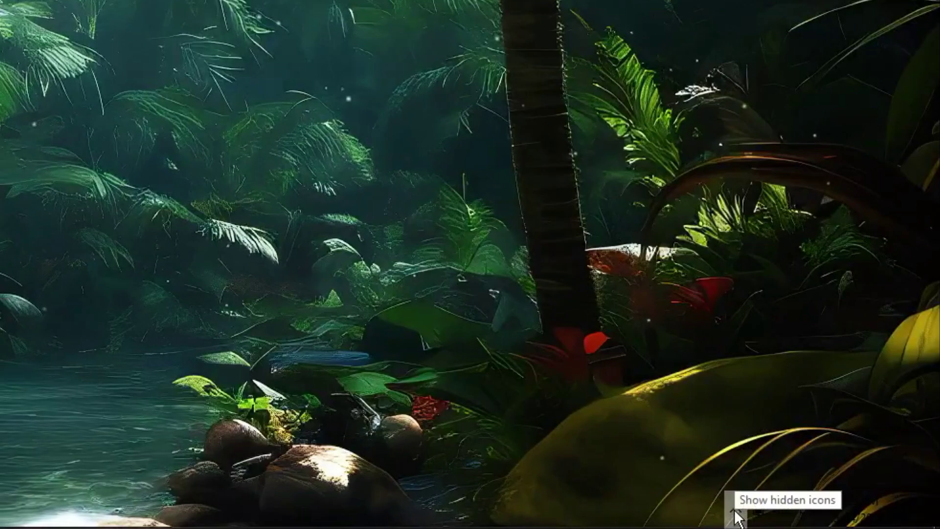
Set the connected Wi-Fi network's profile to Private in its network properties
{"action": "left_click", "coordinate": [836, 519]}
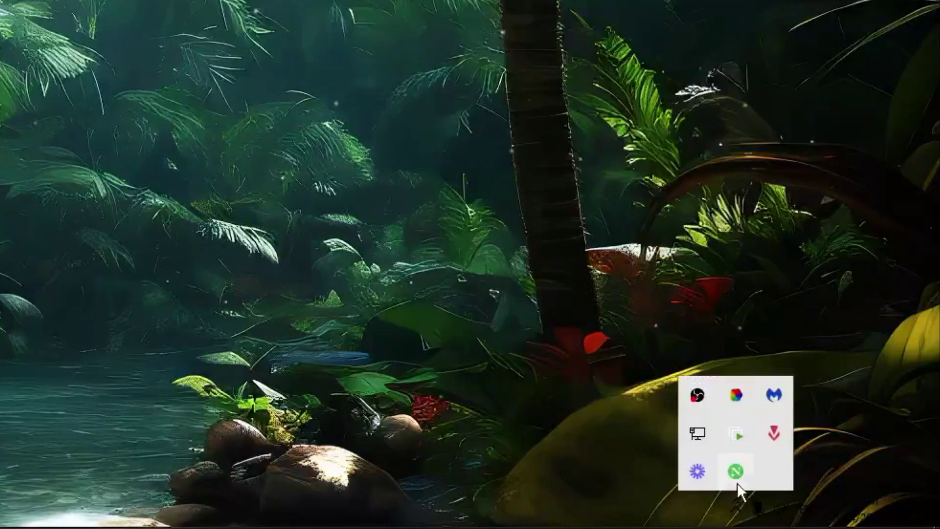
{"action": "left_click", "coordinate": [704, 433]}
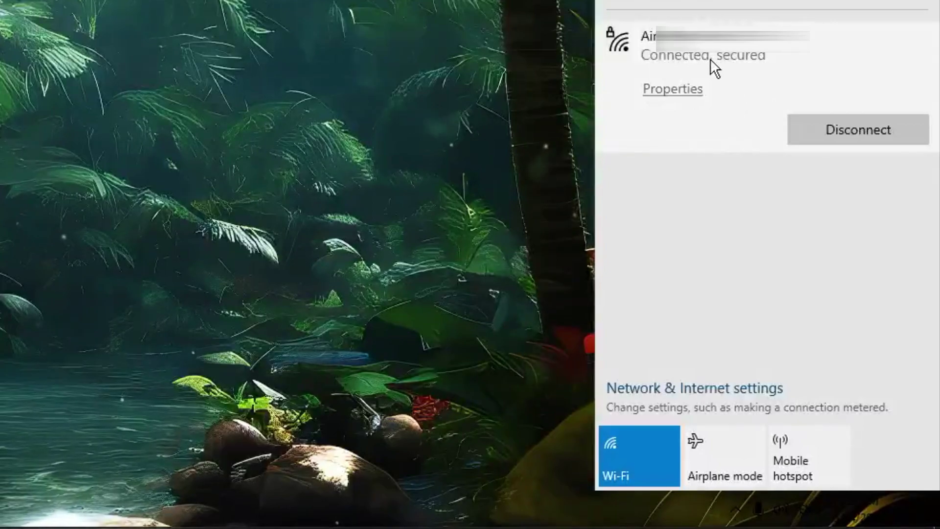
{"action": "left_click", "coordinate": [691, 90]}
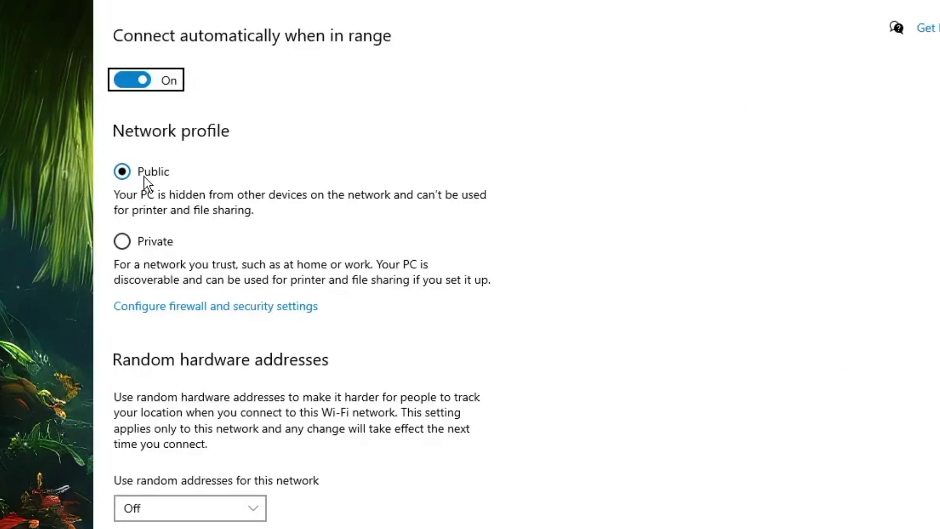
{"action": "left_click", "coordinate": [130, 242]}
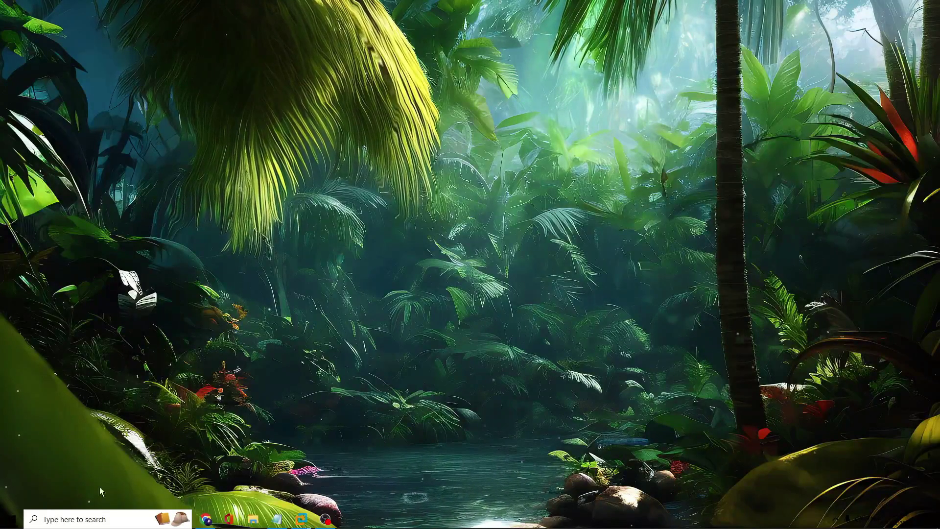
Launch Device Manager from the Start quick menu and centre its window
{"action": "right_click", "coordinate": [15, 518]}
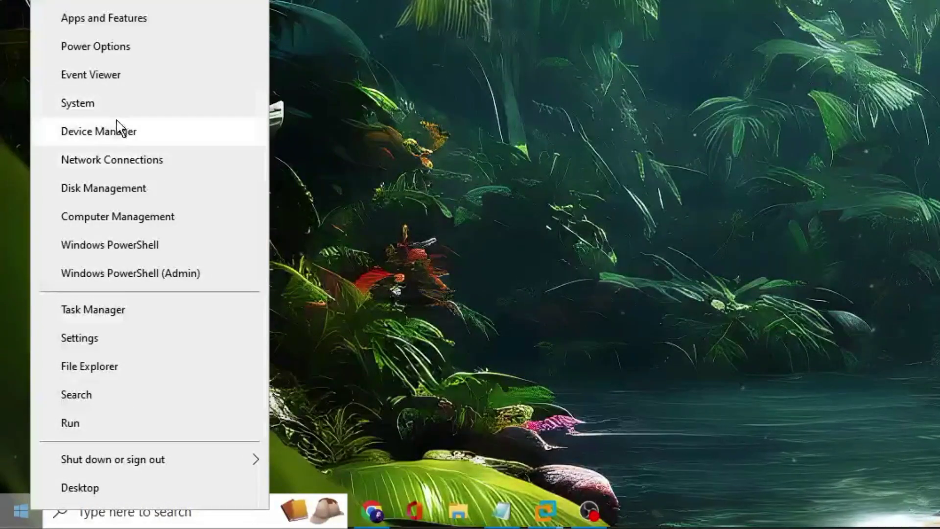
{"action": "left_click", "coordinate": [137, 133]}
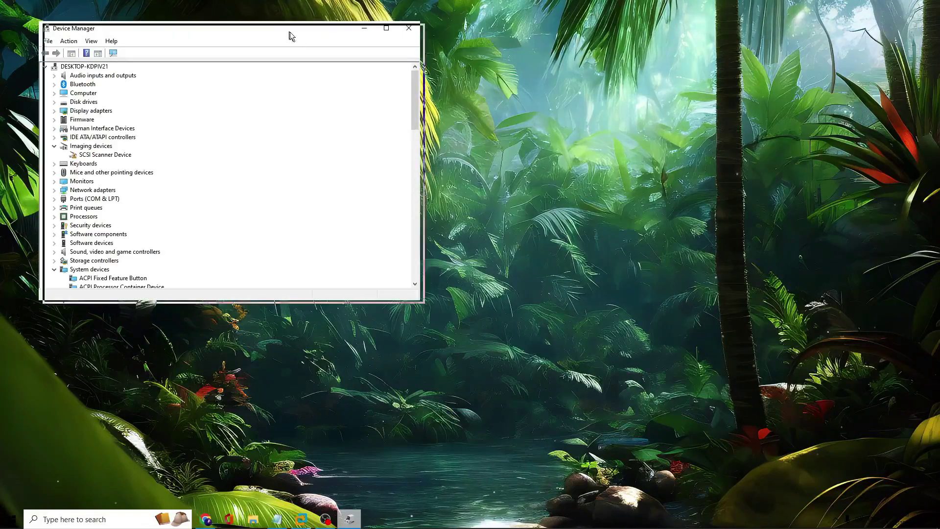
{"action": "left_click_drag", "start_coordinate": [289, 30], "coordinate": [535, 125]}
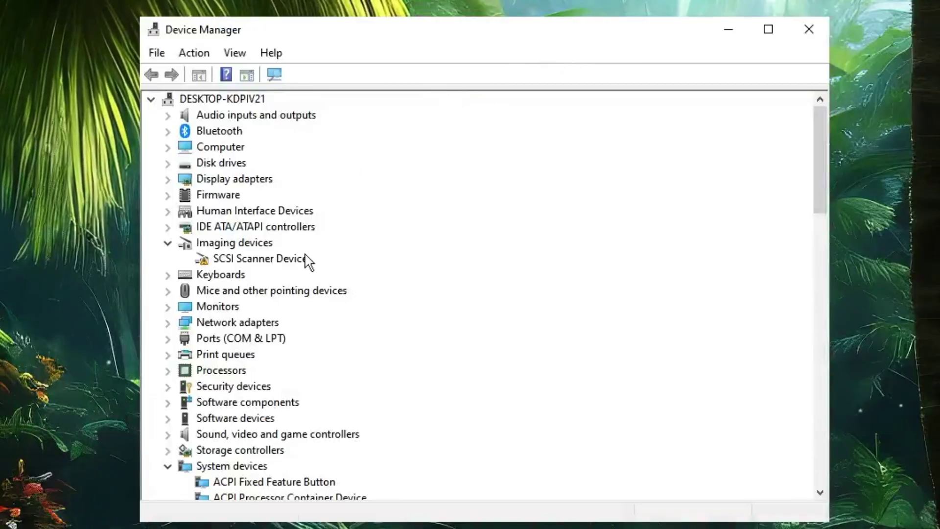
Expand Network adapters and open the Intel(R) Wi-Fi 6 AX200 160MHz adapter's Properties
{"action": "left_click", "coordinate": [380, 250]}
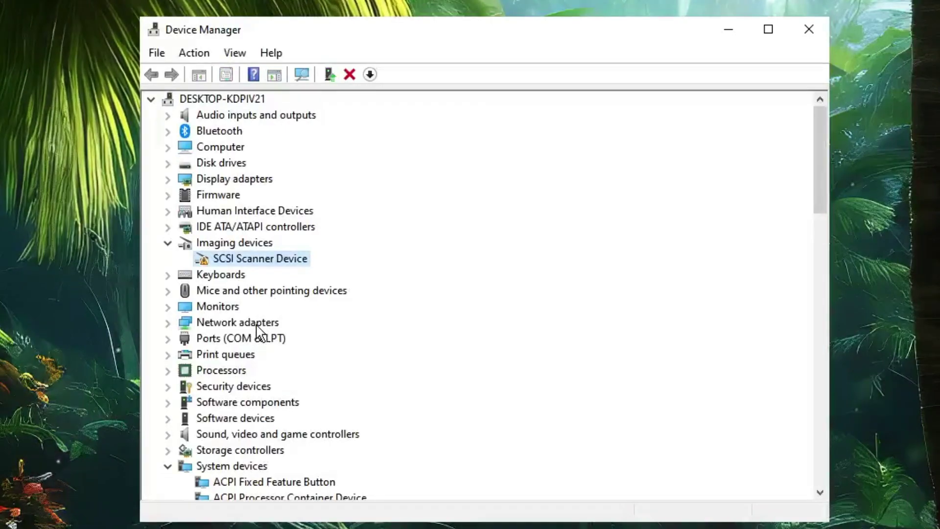
{"action": "left_click", "coordinate": [258, 324]}
{"action": "double_click", "coordinate": [258, 324]}
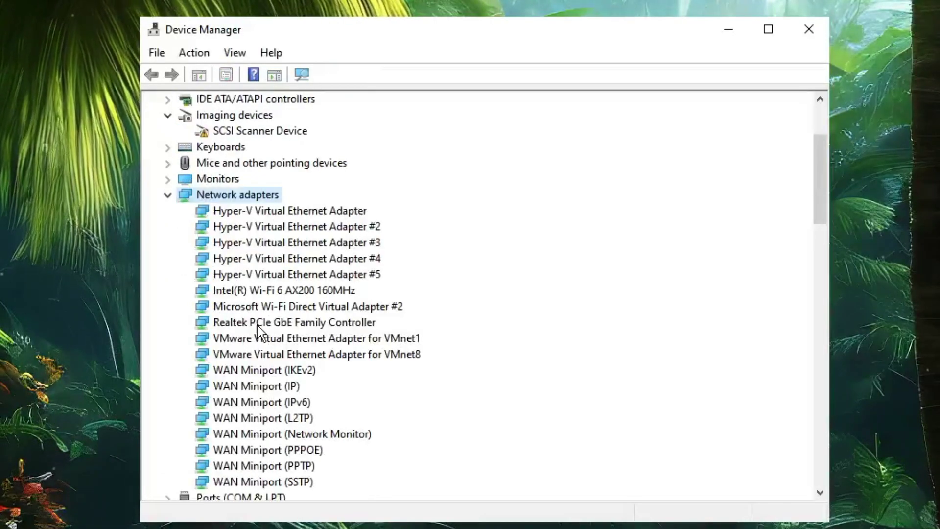
{"action": "left_click", "coordinate": [269, 260]}
{"action": "left_click", "coordinate": [267, 291]}
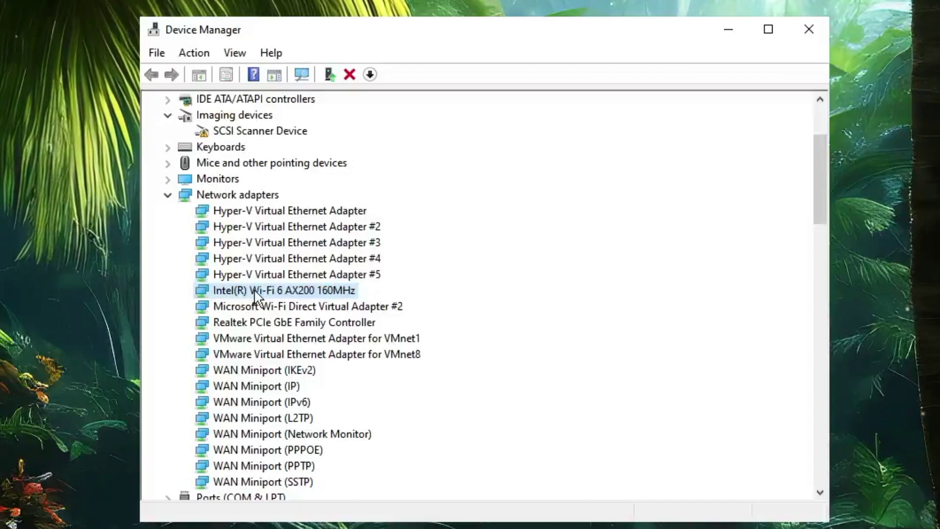
{"action": "right_click", "coordinate": [284, 294]}
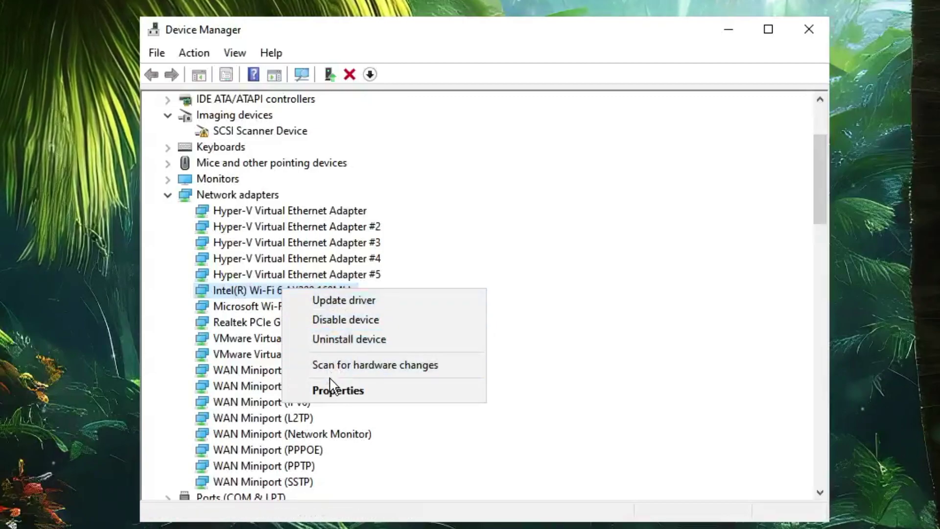
{"action": "left_click", "coordinate": [331, 391]}
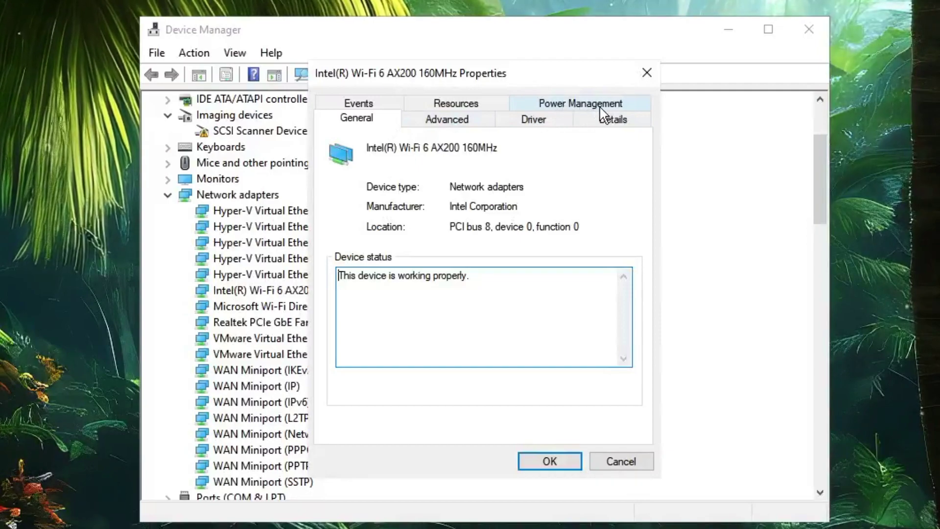
Uncheck 'Allow the computer to turn off this device to save power' and confirm with OK
{"action": "left_click", "coordinate": [584, 106]}
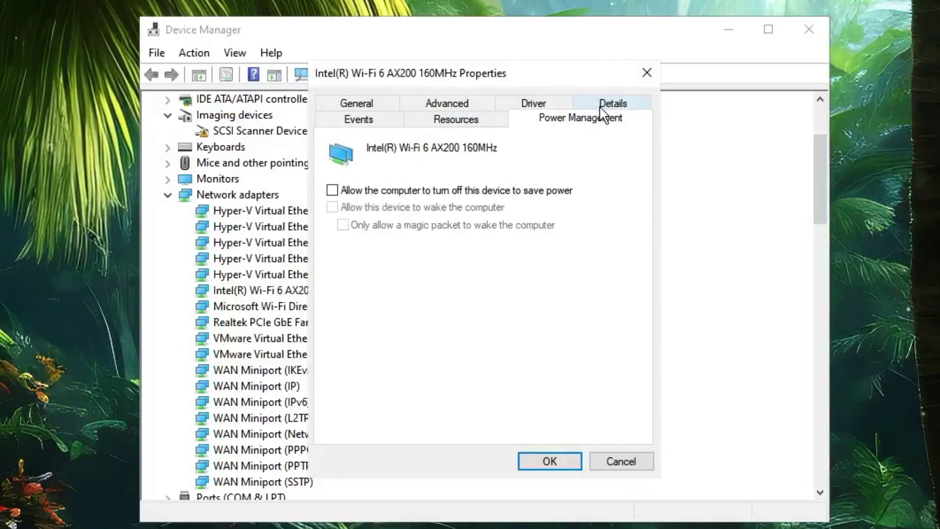
{"action": "left_click", "coordinate": [381, 191]}
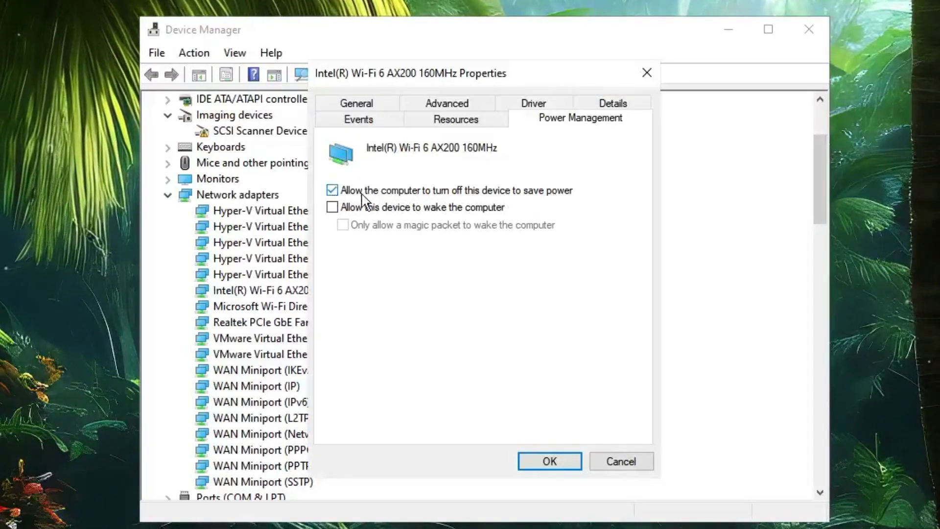
{"action": "left_click", "coordinate": [332, 191]}
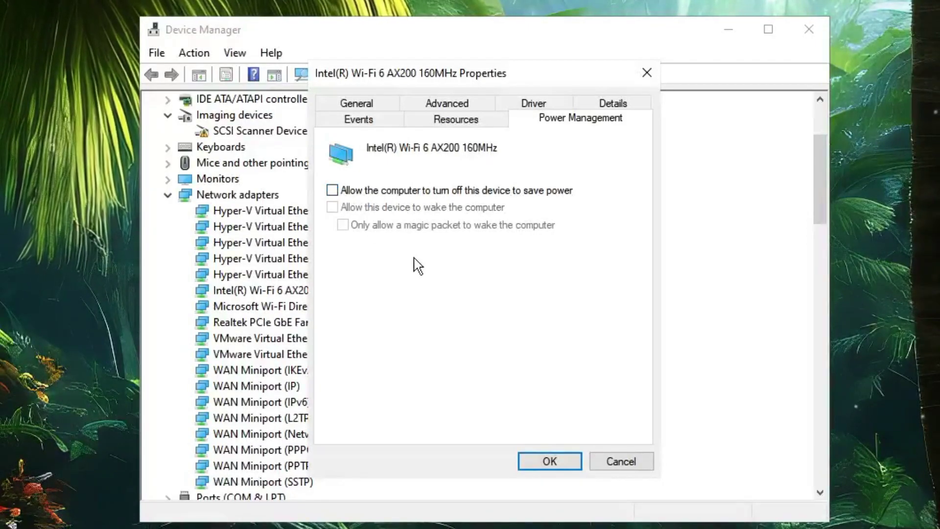
{"action": "left_click", "coordinate": [548, 460]}
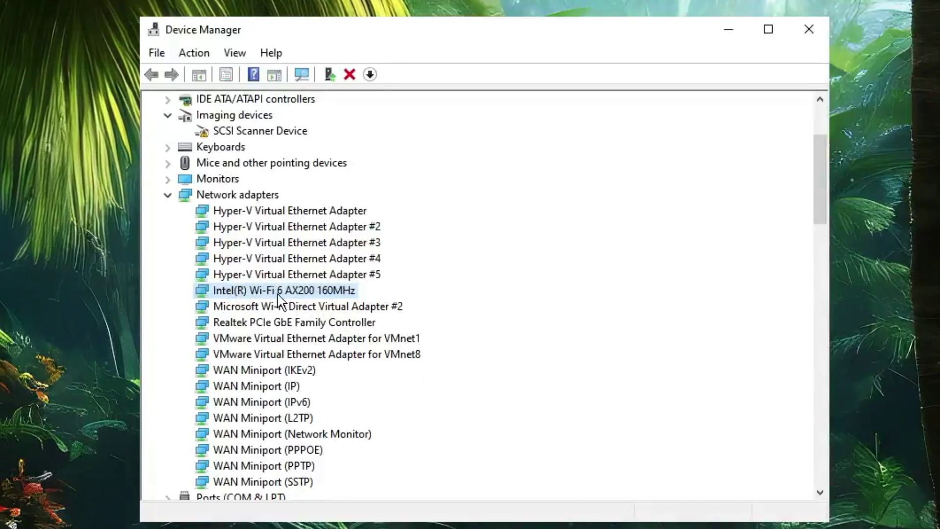
Search automatically for an Intel Wi-Fi adapter driver update, then close the update window
{"action": "right_click", "coordinate": [295, 296]}
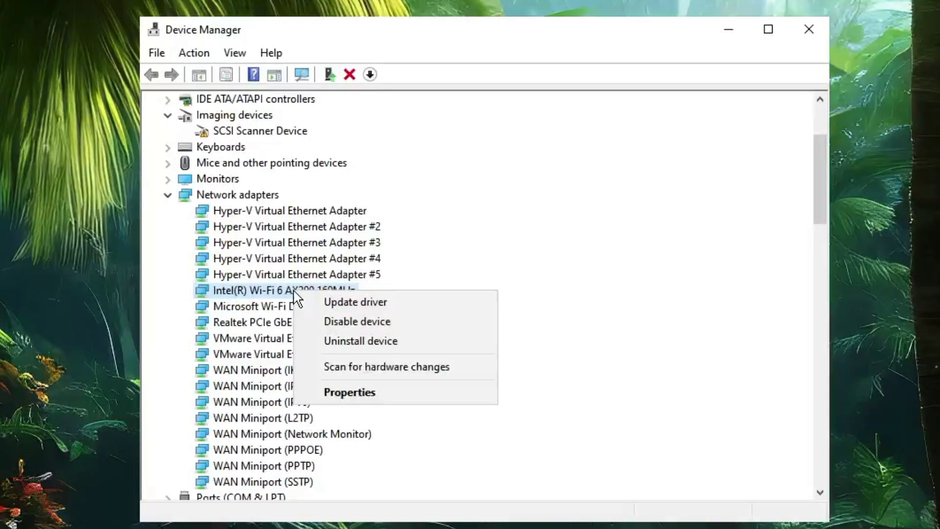
{"action": "left_click", "coordinate": [336, 306]}
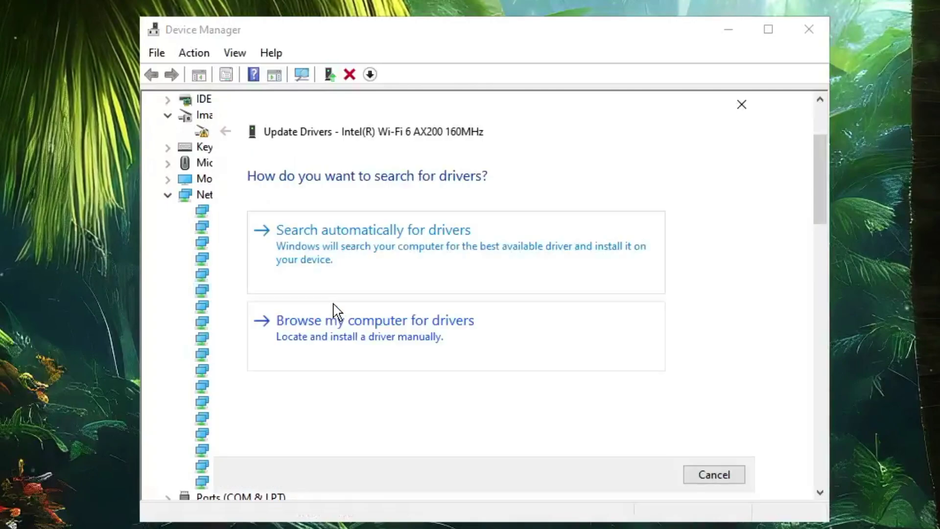
{"action": "left_click", "coordinate": [385, 240]}
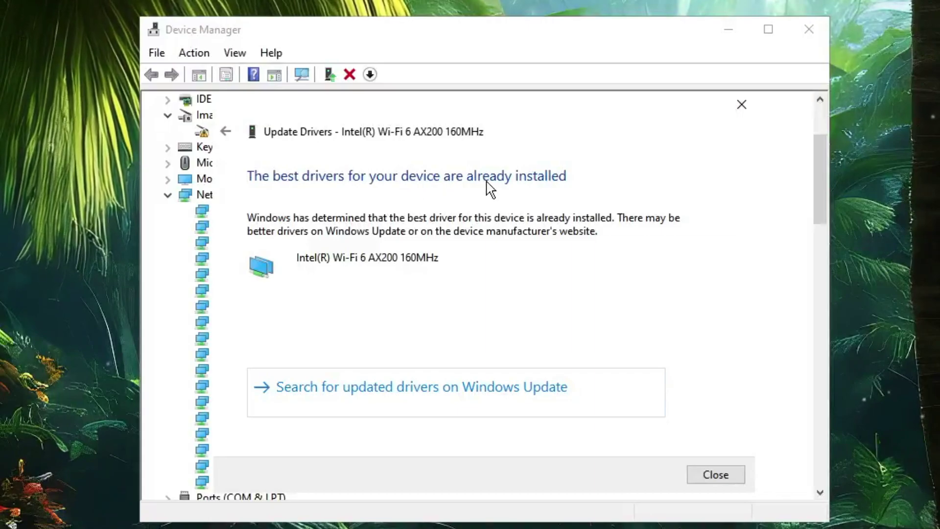
{"action": "left_click", "coordinate": [741, 104]}
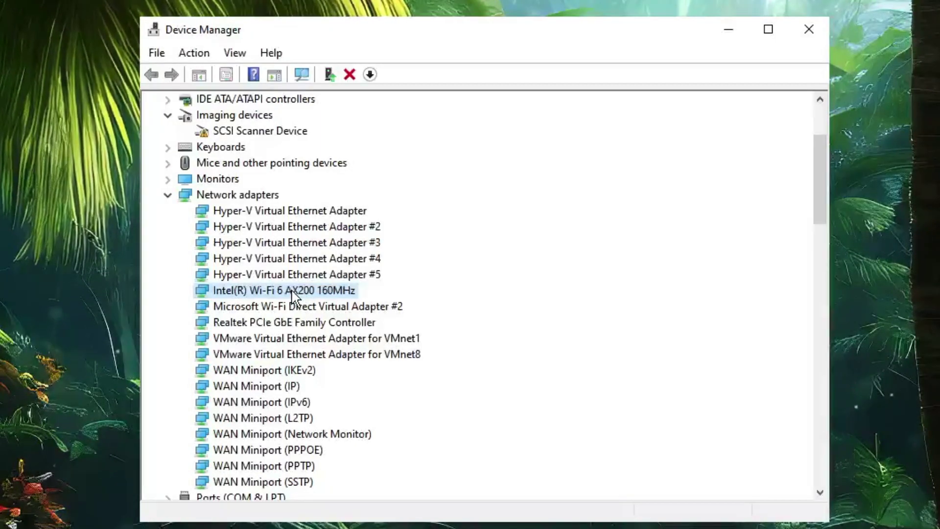
Close Device Manager and open Network Connections by running ncpa.cpl
{"action": "left_click", "coordinate": [813, 36]}
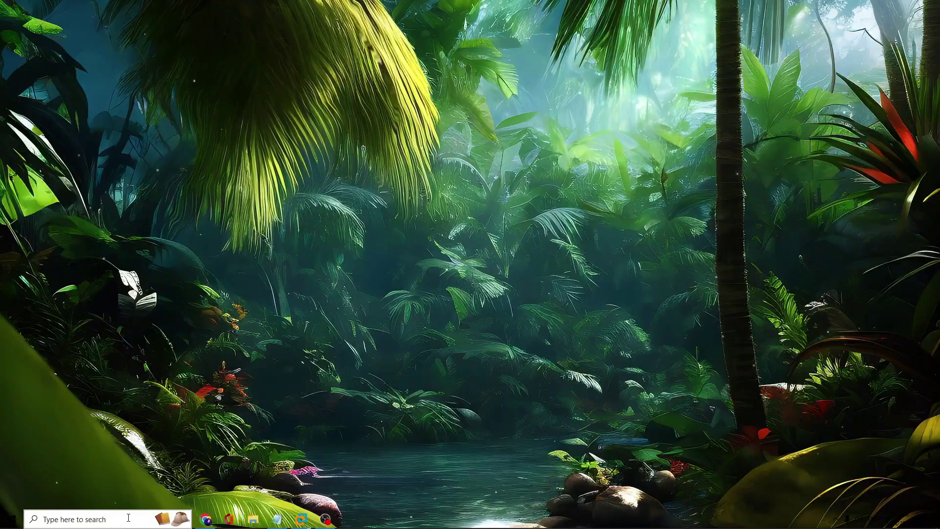
{"action": "left_click", "coordinate": [129, 517]}
{"action": "type", "text": "n"}
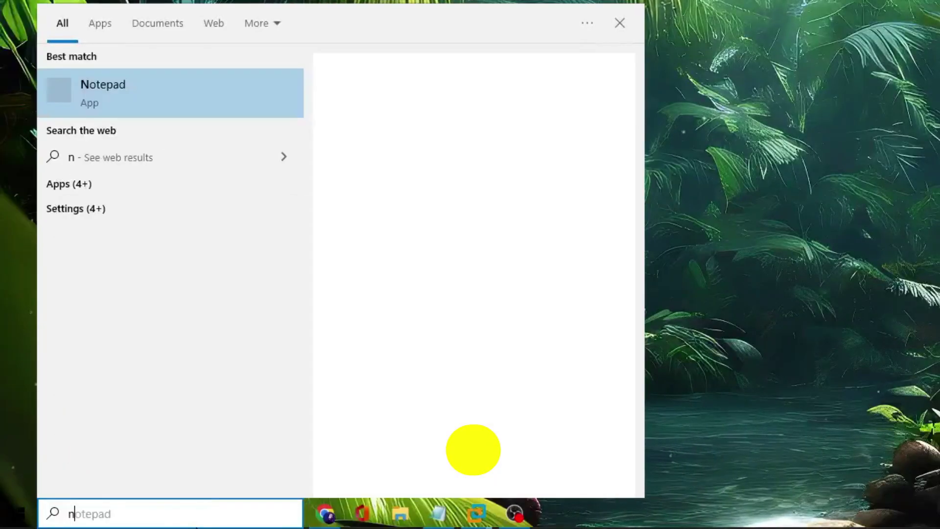
{"action": "type", "text": "cpa.c"}
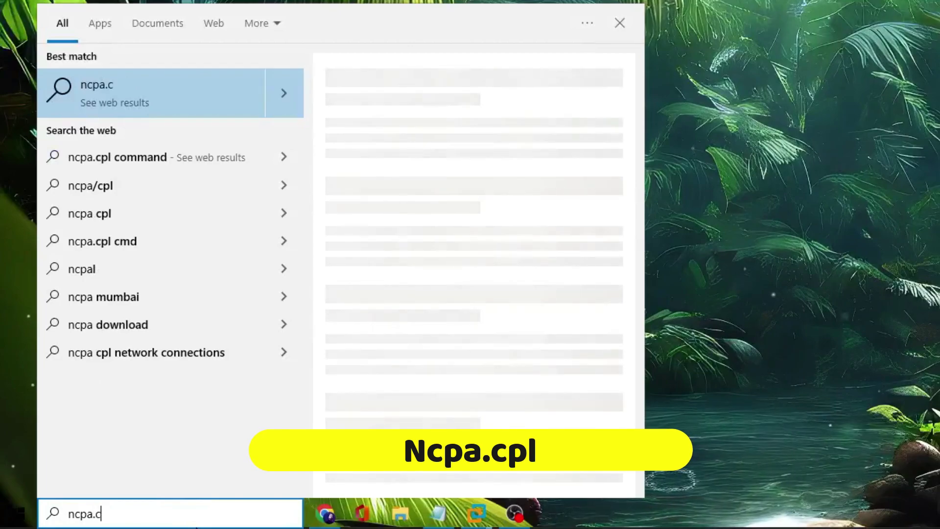
{"action": "type", "text": "pl"}
{"action": "key", "text": "Return"}
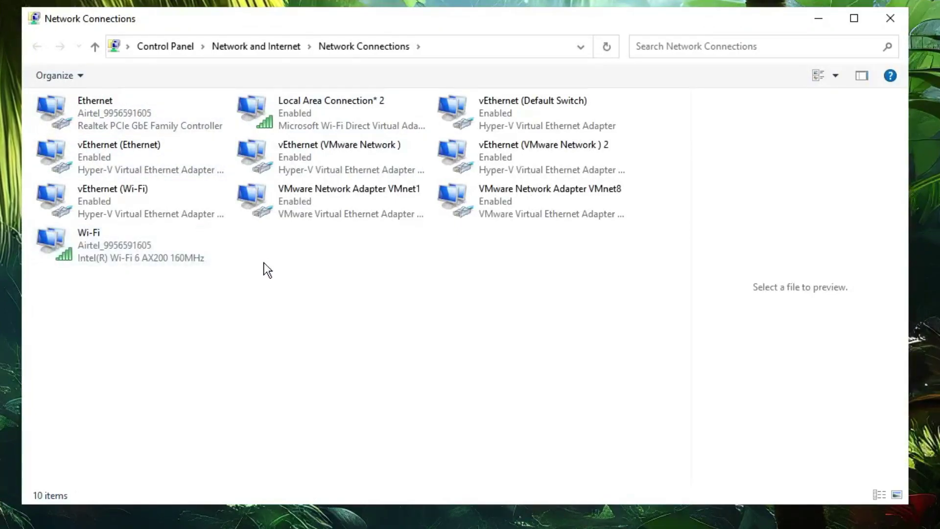
Open the Wi-Fi connection's Properties and configure its Intel Wi-Fi 6 AX200 adapter
{"action": "left_click", "coordinate": [157, 247]}
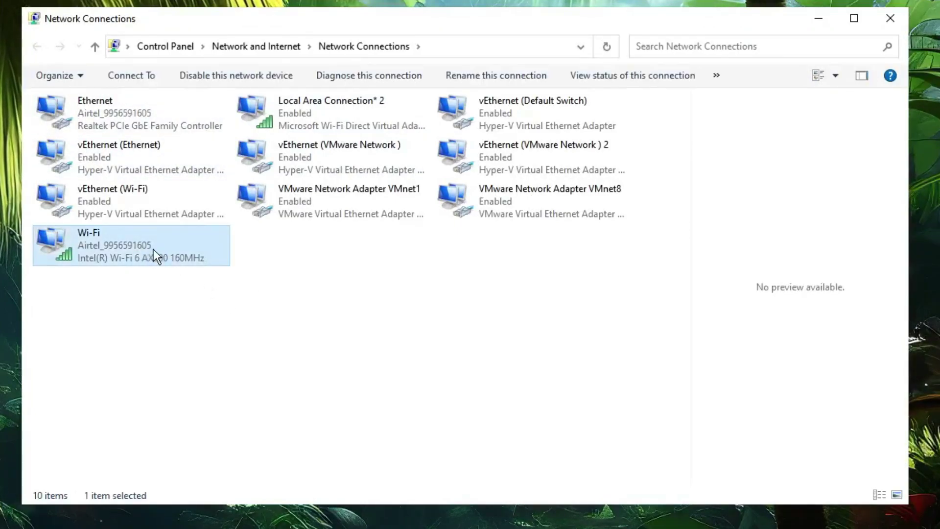
{"action": "right_click", "coordinate": [153, 249]}
{"action": "left_click", "coordinate": [227, 414]}
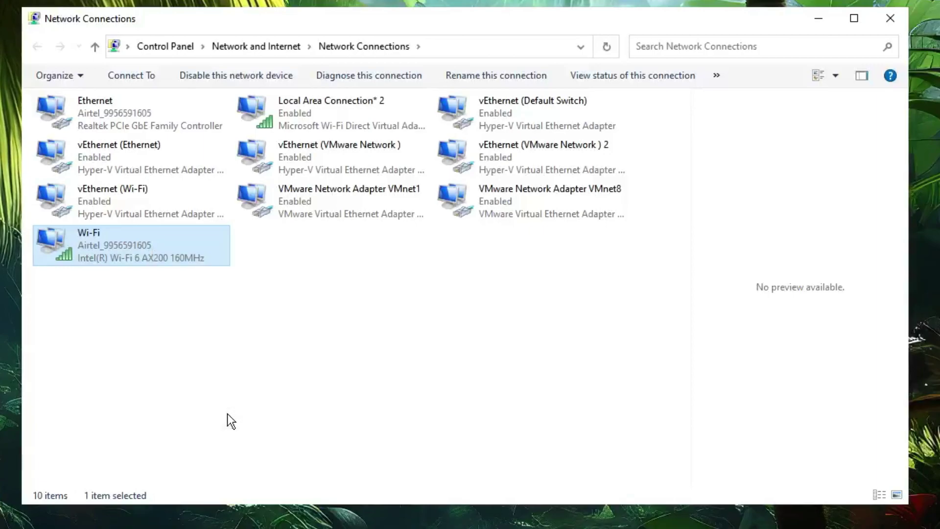
{"action": "left_click_drag", "start_coordinate": [207, 99], "coordinate": [296, 112]}
{"action": "left_click", "coordinate": [360, 195]}
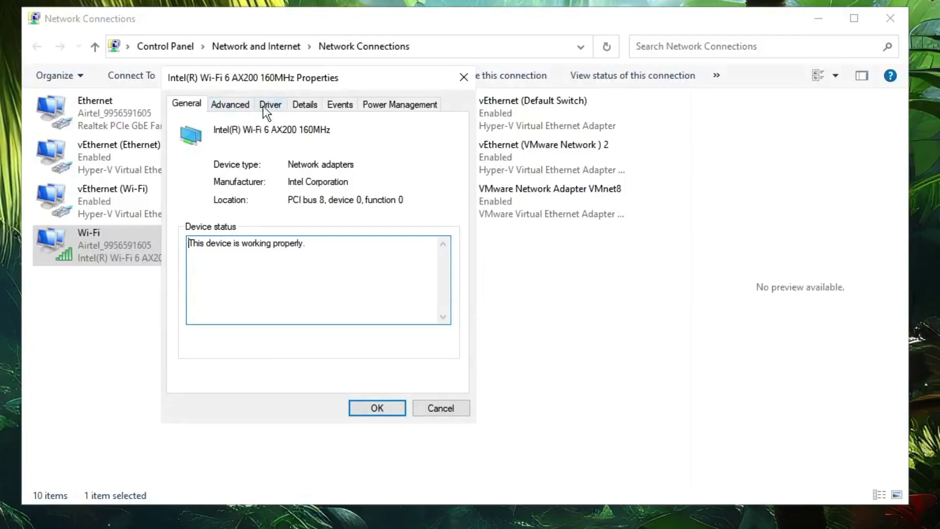
Review the Advanced tab properties, keeping Roaming Aggressiveness at 2. Medium-low
{"action": "left_click", "coordinate": [235, 106]}
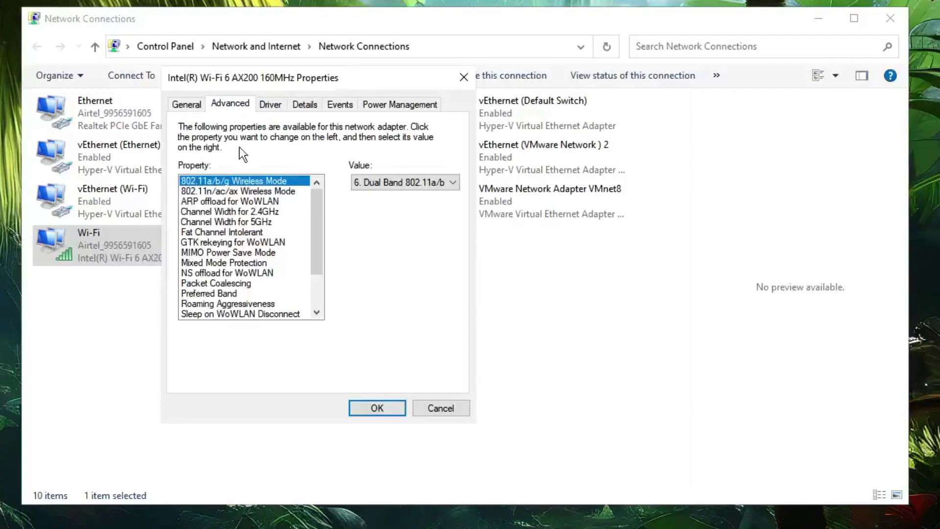
{"action": "left_click", "coordinate": [219, 233]}
{"action": "left_click", "coordinate": [201, 274]}
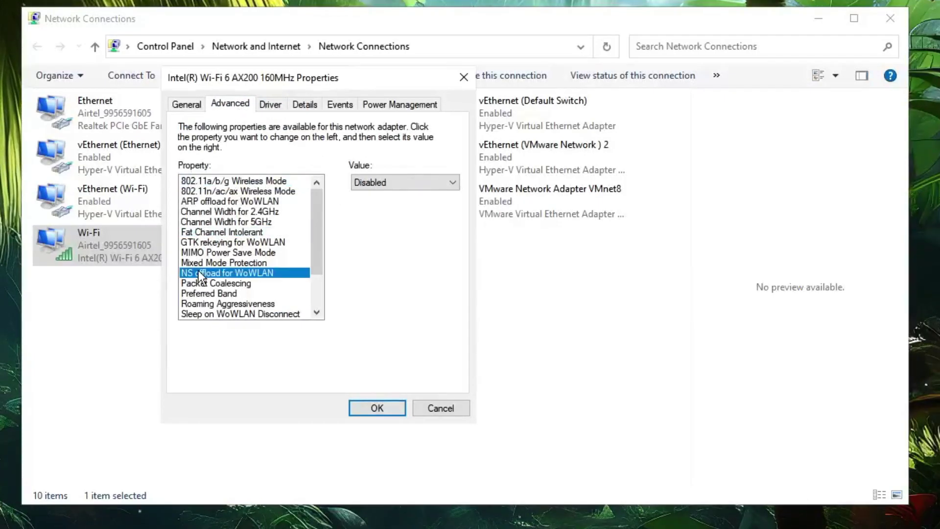
{"action": "left_click", "coordinate": [208, 303]}
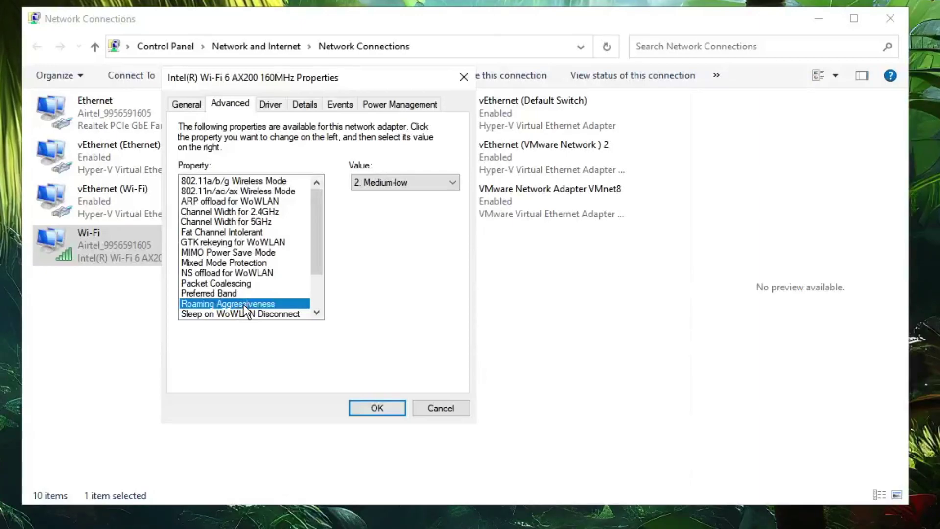
{"action": "left_click", "coordinate": [409, 183]}
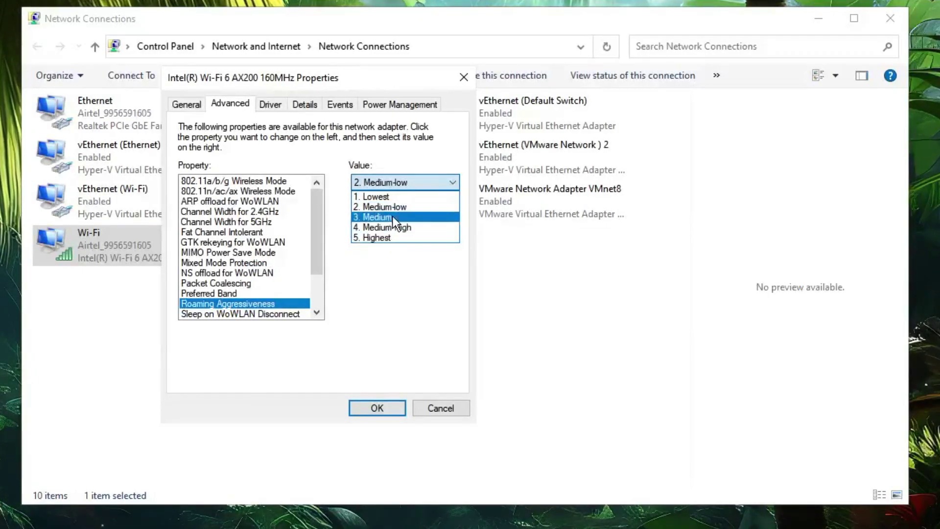
{"action": "left_click", "coordinate": [383, 407]}
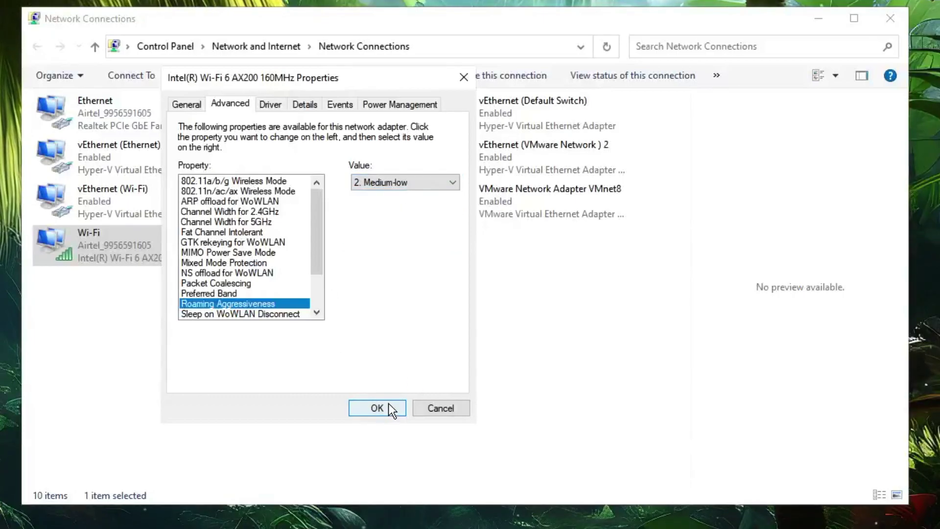
Confirm the adapter properties, close Network Connections and bring up Windows search
{"action": "left_click", "coordinate": [389, 407]}
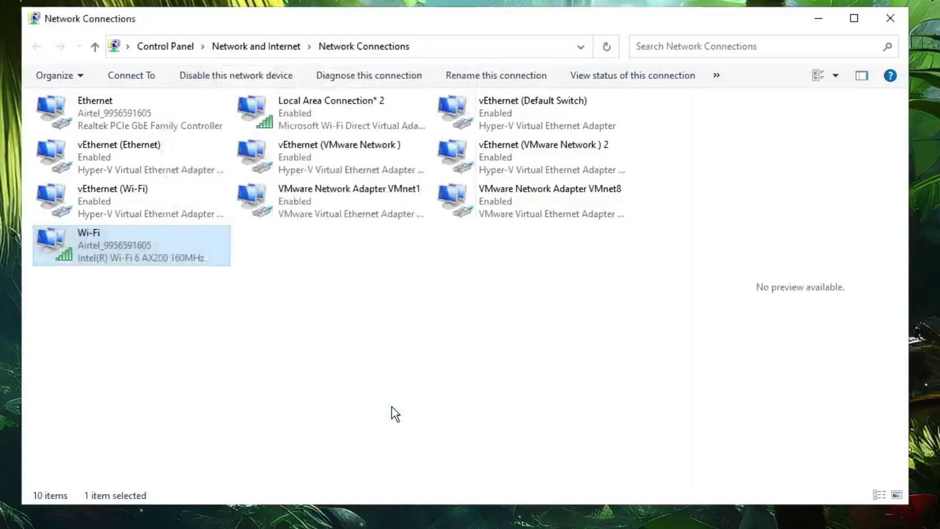
{"action": "left_click", "coordinate": [891, 18]}
{"action": "left_click", "coordinate": [116, 518]}
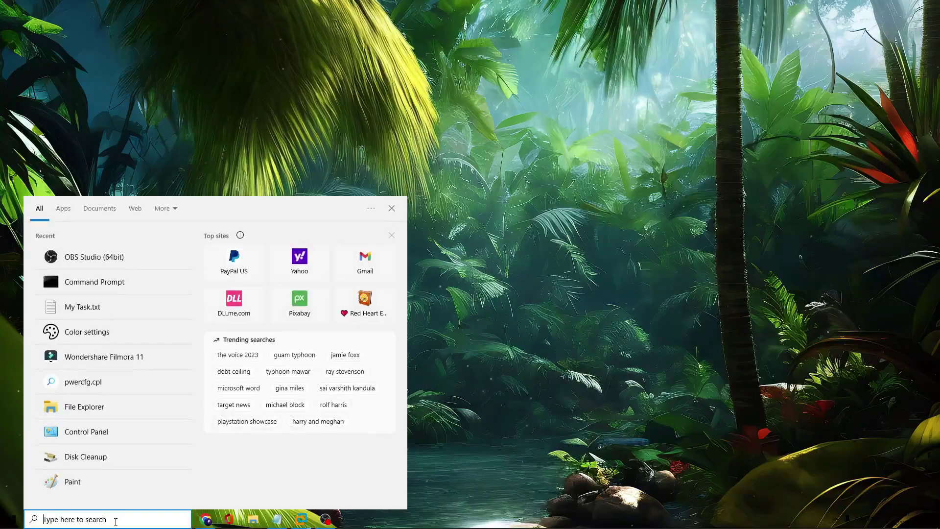
Run powercfg.cpl from Windows search to open Power Options
{"action": "type", "text": "powercfg.cpl"}
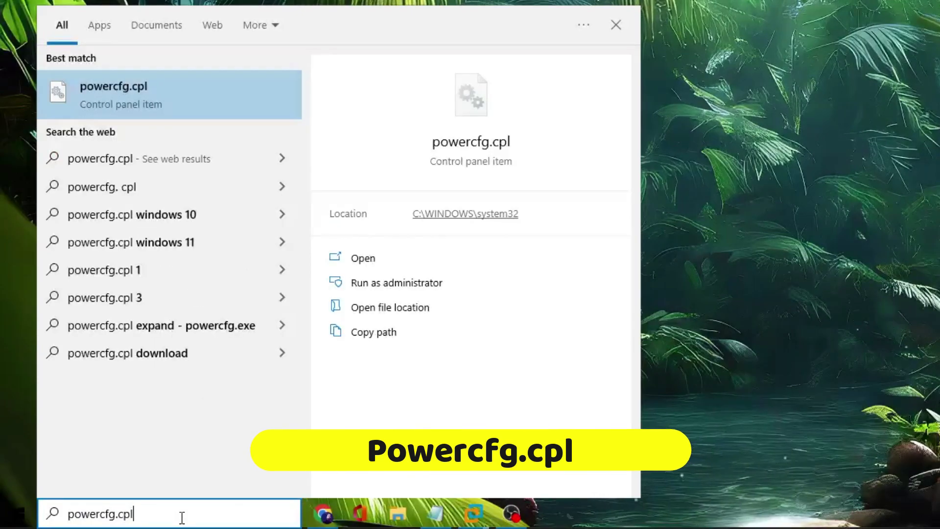
{"action": "key", "text": "Return"}
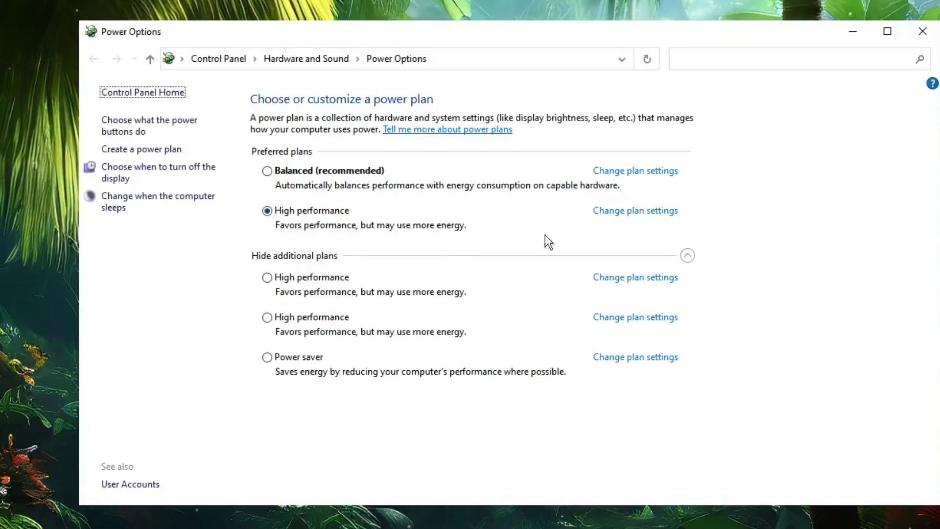
Open the High performance plan's advanced power settings
{"action": "left_click", "coordinate": [635, 212]}
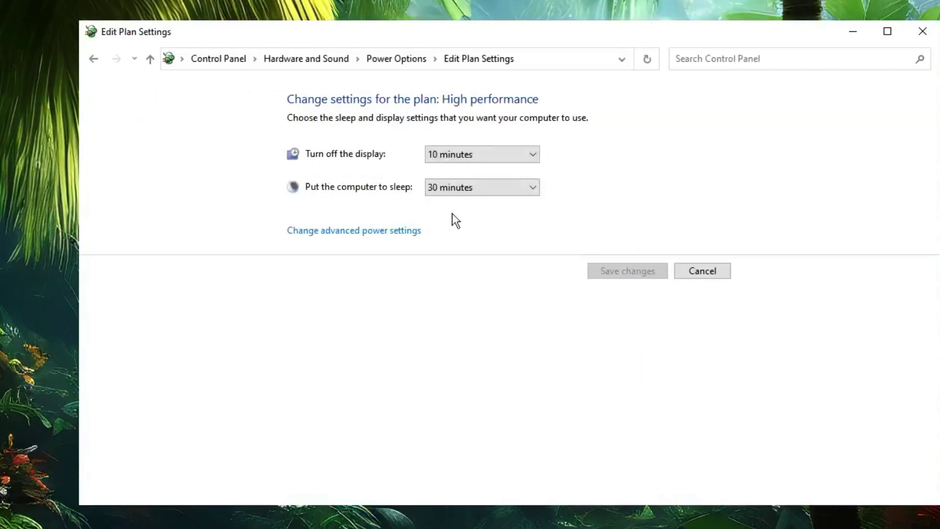
{"action": "left_click", "coordinate": [376, 239]}
{"action": "left_click_drag", "start_coordinate": [25, 27], "coordinate": [440, 108]}
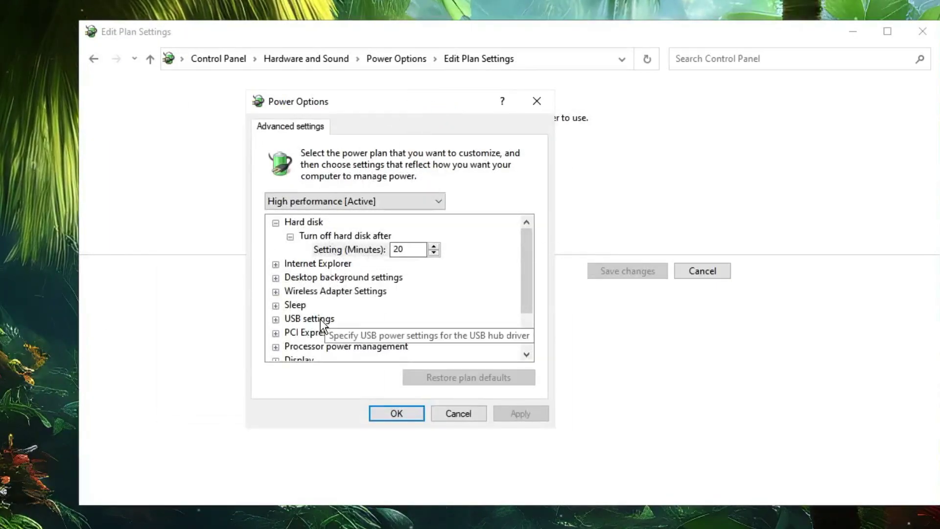
Set Wireless Adapter Power Saving Mode to Maximum Performance, apply, and close the plan settings
{"action": "left_click", "coordinate": [305, 289]}
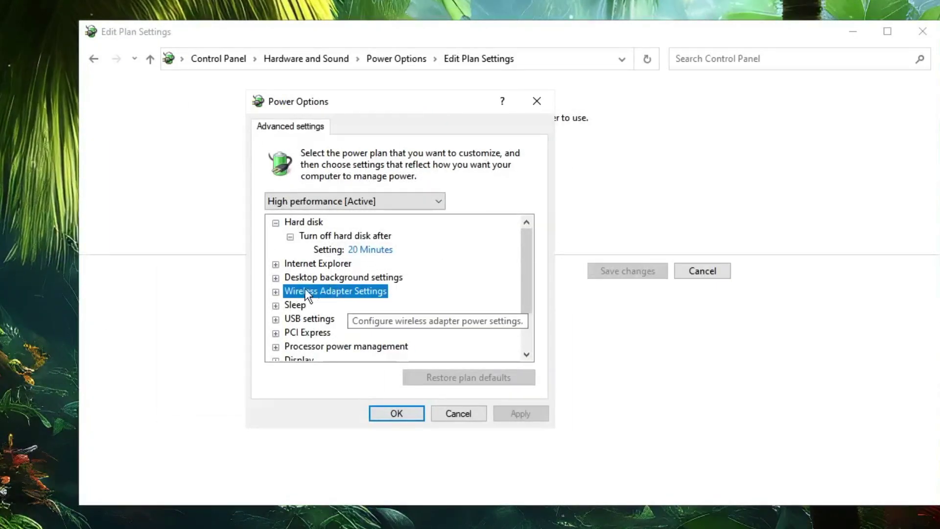
{"action": "double_click", "coordinate": [347, 292]}
{"action": "scroll", "coordinate": [347, 295], "scroll_direction": "down", "scroll_amount": 1}
{"action": "left_click", "coordinate": [334, 261]}
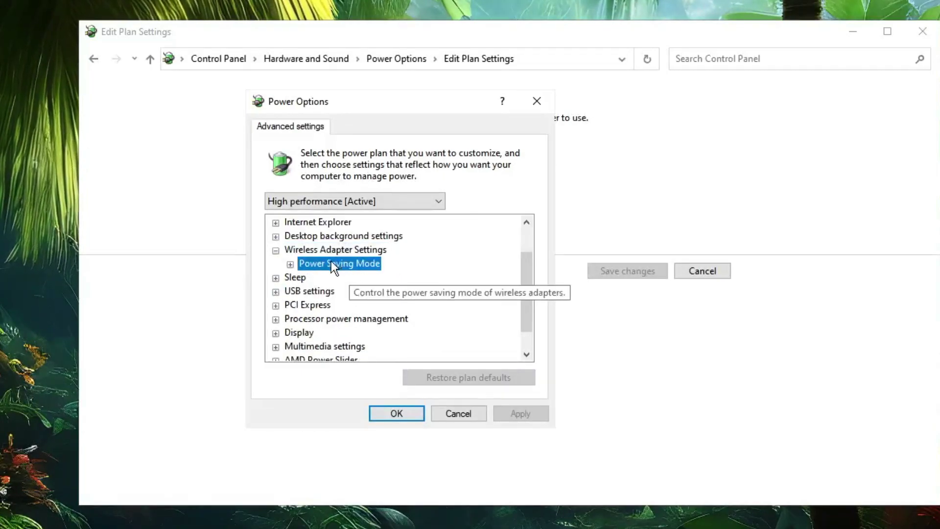
{"action": "double_click", "coordinate": [354, 263]}
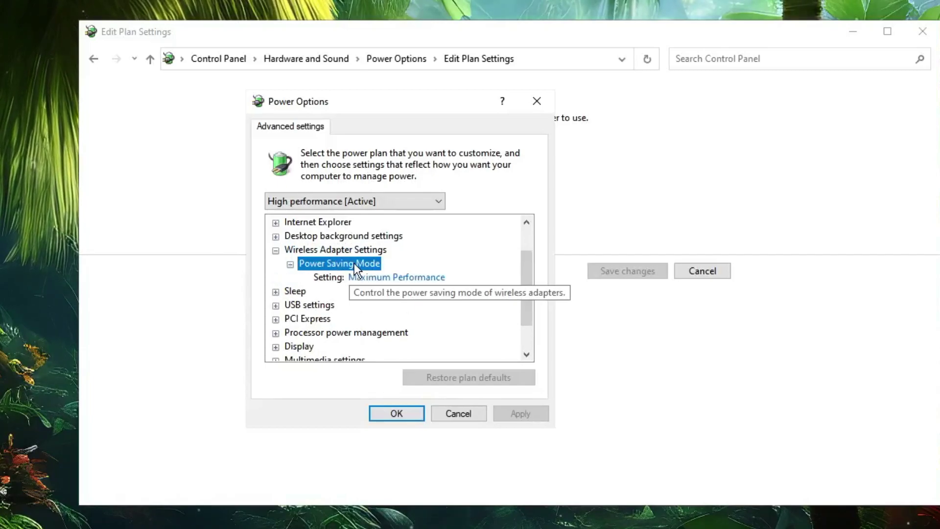
{"action": "left_click", "coordinate": [363, 281]}
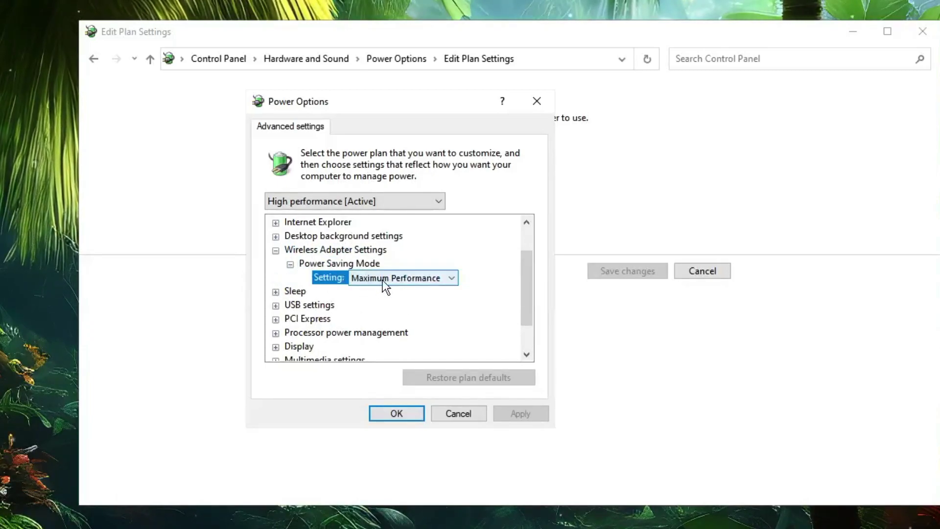
{"action": "left_click", "coordinate": [383, 280]}
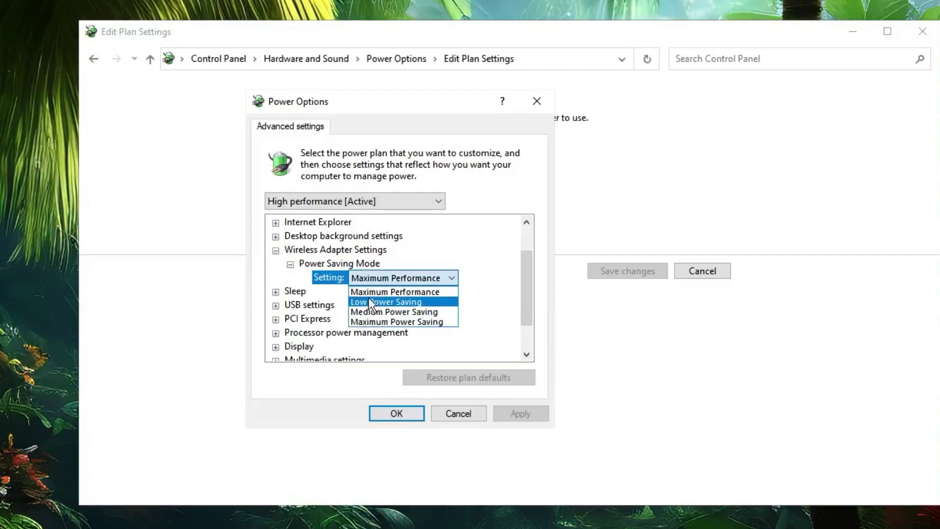
{"action": "left_click", "coordinate": [383, 292]}
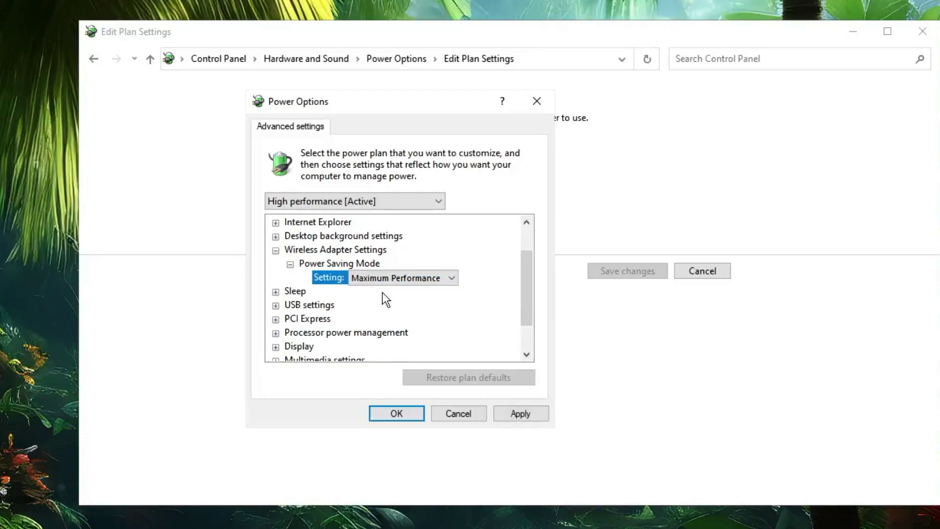
{"action": "left_click", "coordinate": [521, 414]}
{"action": "left_click", "coordinate": [404, 412]}
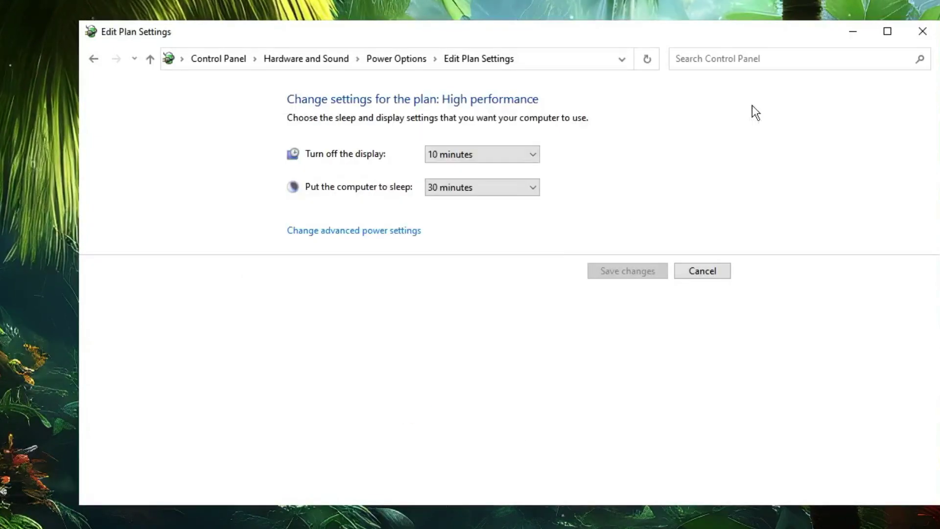
{"action": "left_click", "coordinate": [923, 30]}
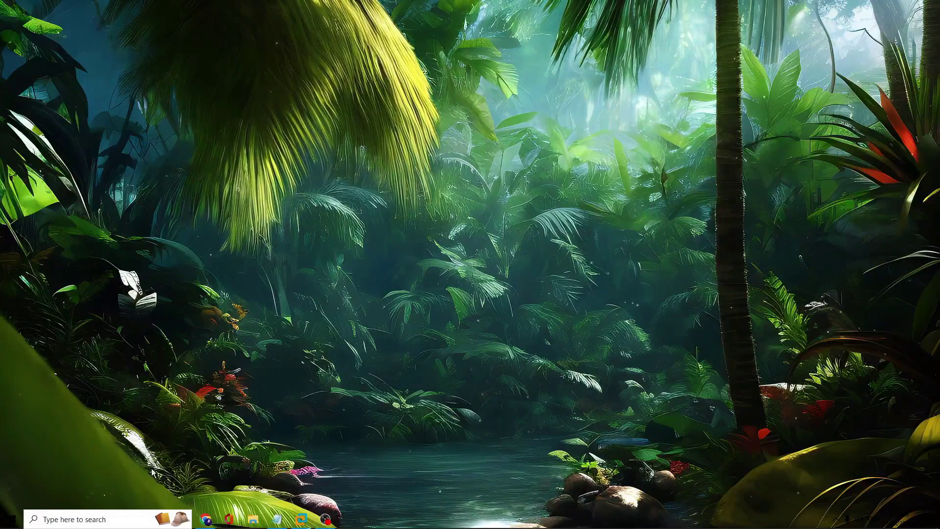
Open the Services app from Windows search
{"action": "left_click", "coordinate": [119, 512]}
{"action": "type", "text": "services"}
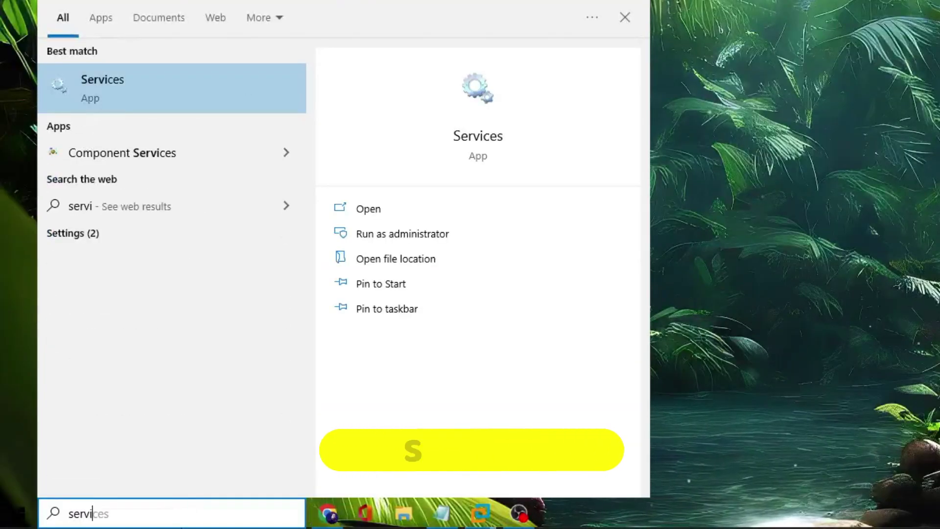
{"action": "left_click", "coordinate": [128, 93]}
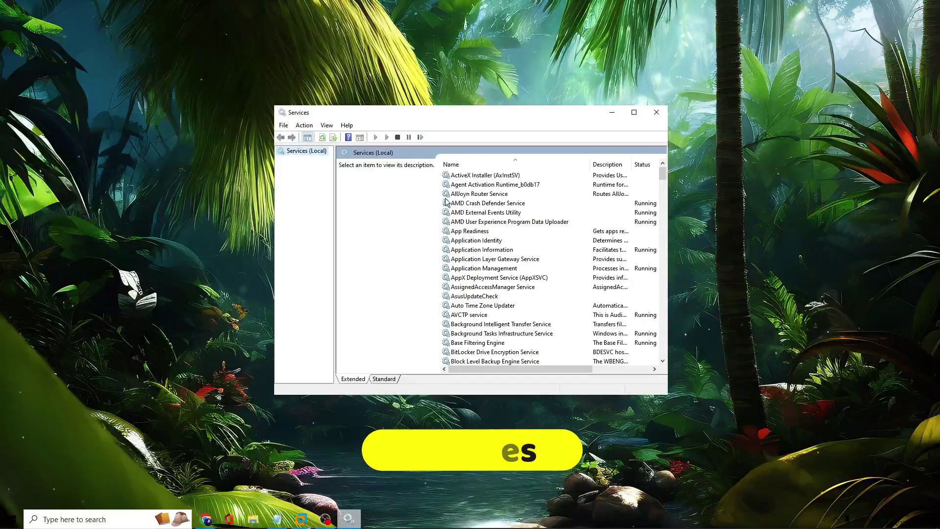
Jump to the W services and select WWAN AutoConfig, below the running WLAN AutoConfig
{"action": "left_click", "coordinate": [463, 221]}
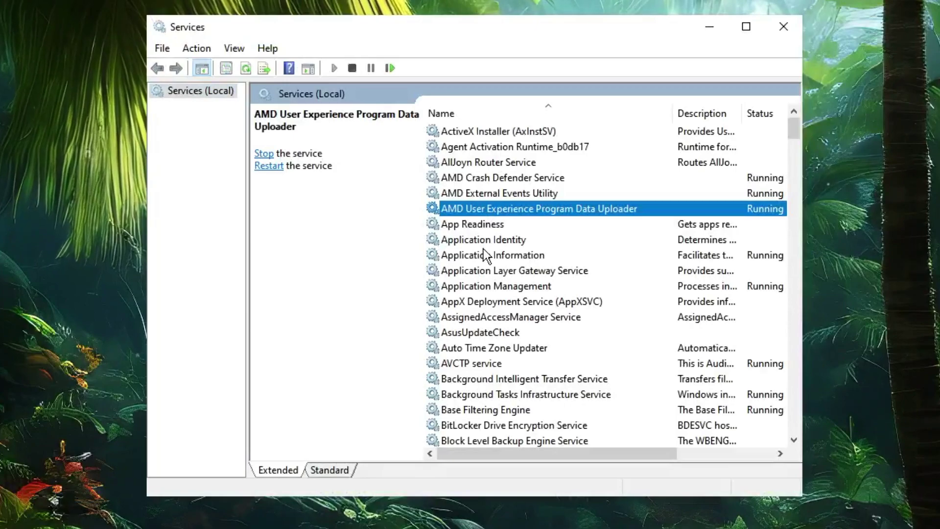
{"action": "key", "text": "w"}
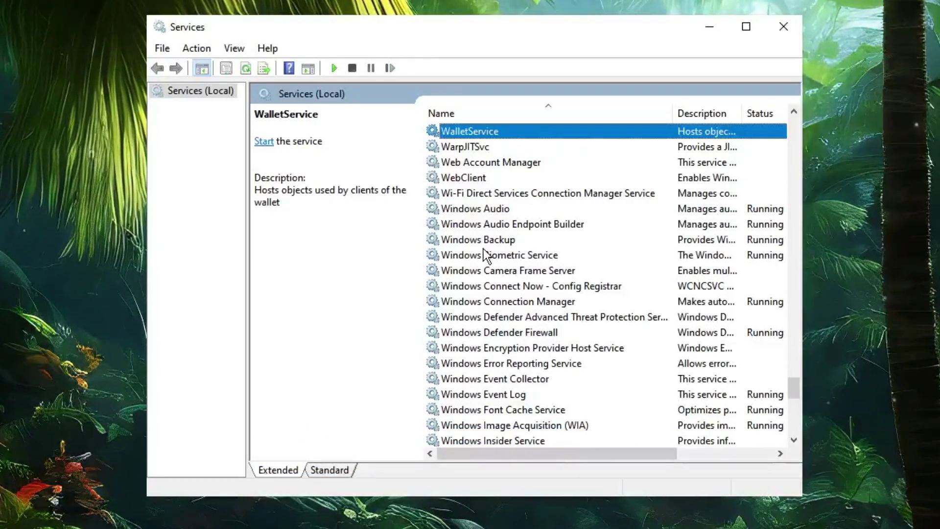
{"action": "scroll", "coordinate": [513, 264], "scroll_direction": "down", "scroll_amount": 1}
{"action": "scroll", "coordinate": [513, 264], "scroll_direction": "down", "scroll_amount": 10}
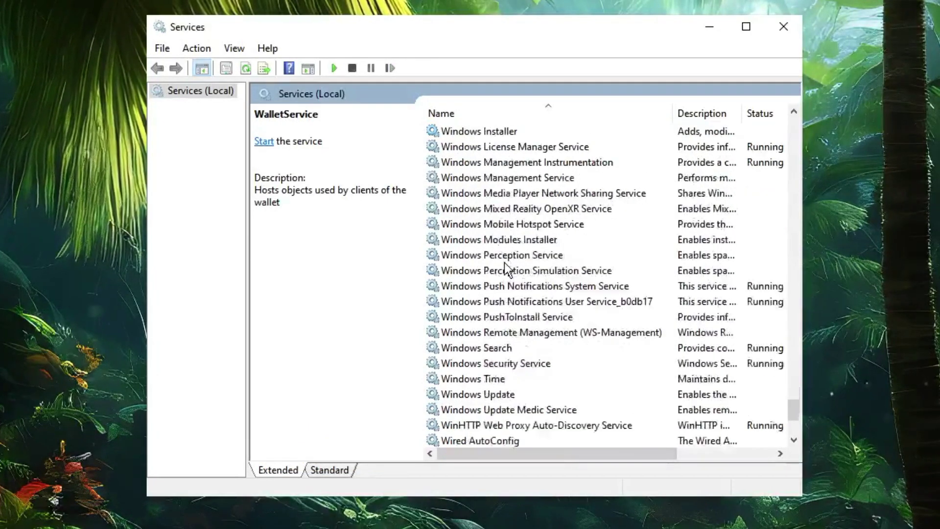
{"action": "left_click", "coordinate": [470, 285]}
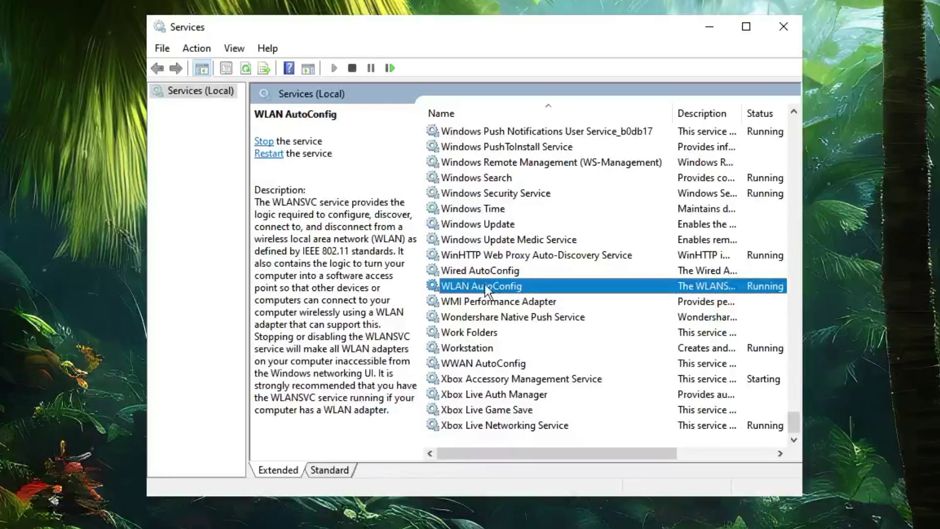
{"action": "left_click", "coordinate": [470, 364]}
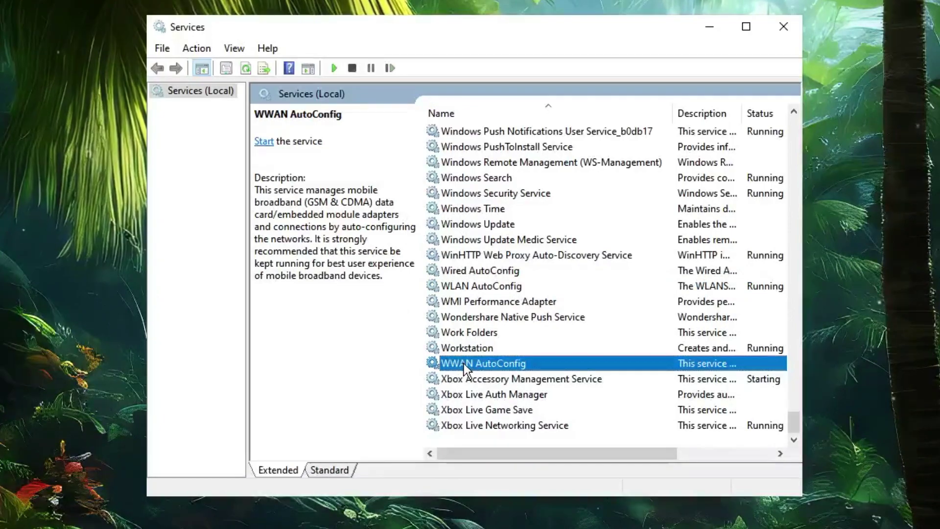
Give WWAN AutoConfig an Automatic startup type, start it, and apply with OK
{"action": "double_click", "coordinate": [489, 364]}
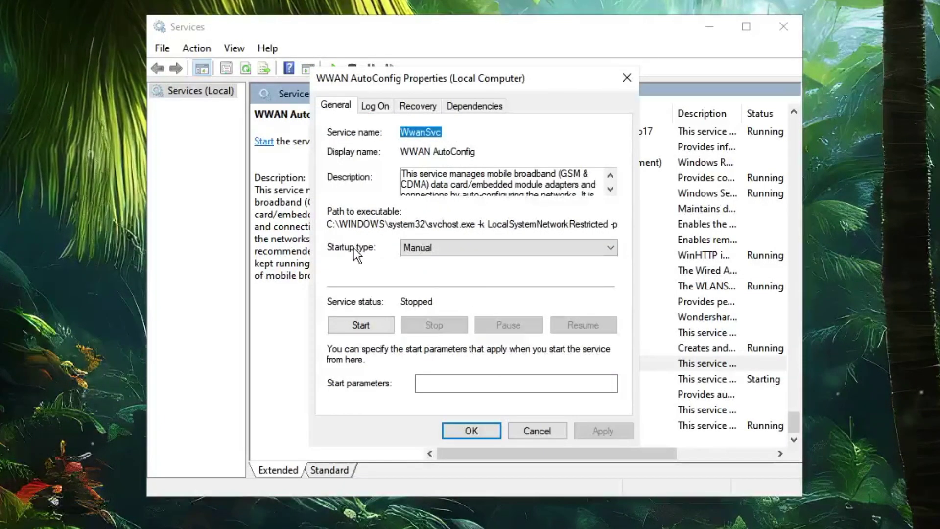
{"action": "left_click", "coordinate": [442, 249]}
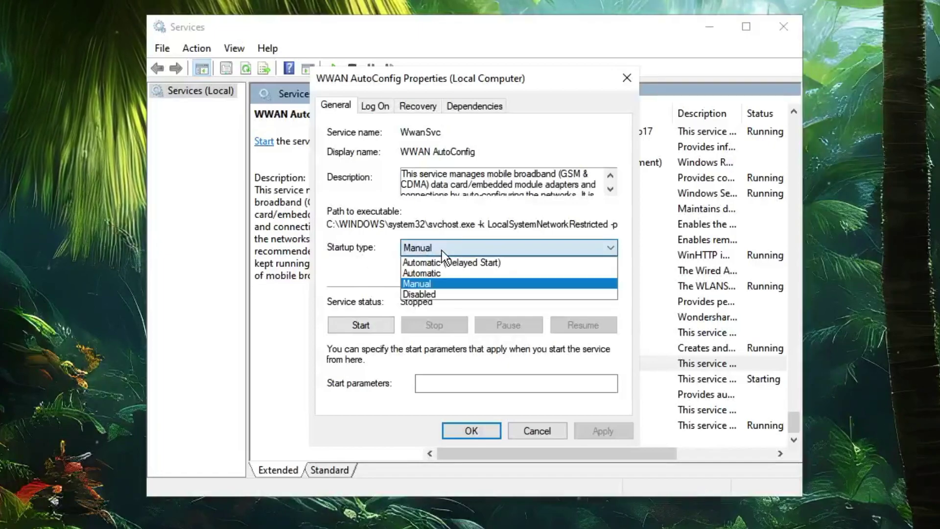
{"action": "left_click", "coordinate": [428, 274]}
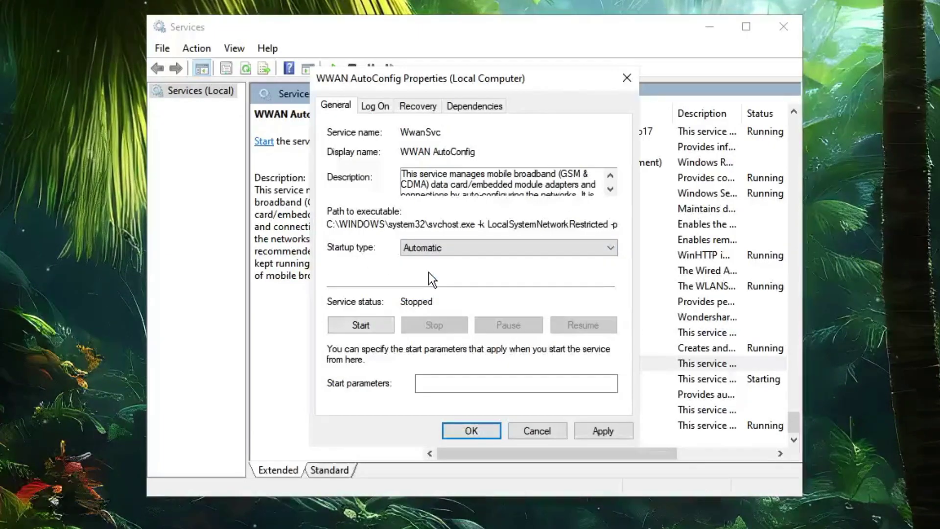
{"action": "left_click", "coordinate": [375, 325]}
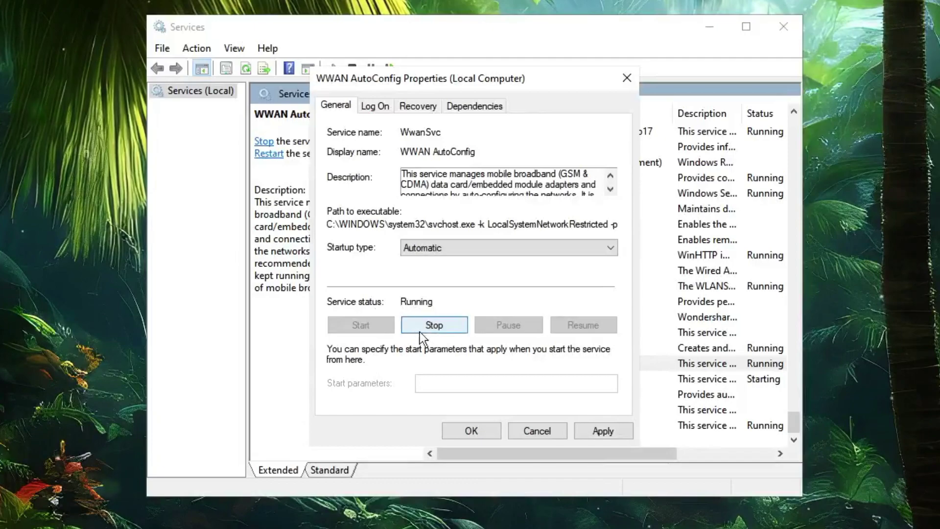
{"action": "left_click", "coordinate": [601, 430]}
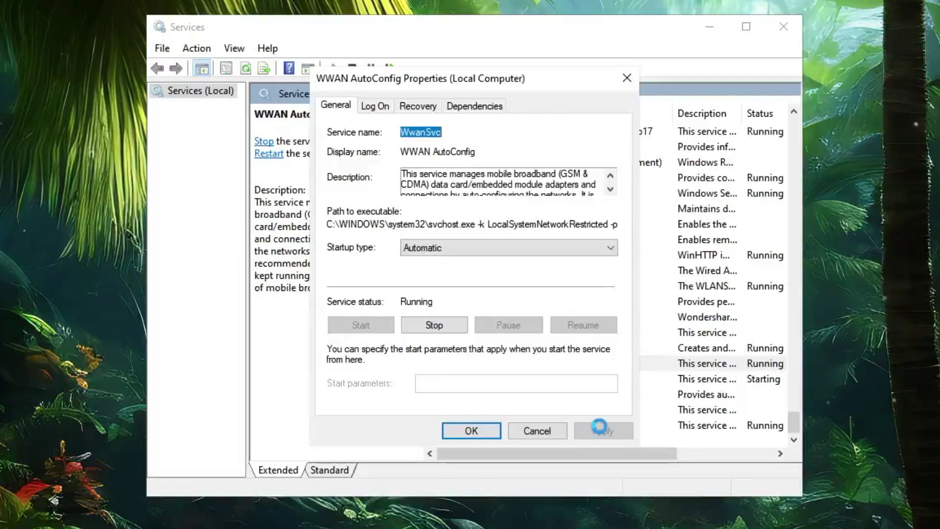
{"action": "left_click", "coordinate": [479, 431]}
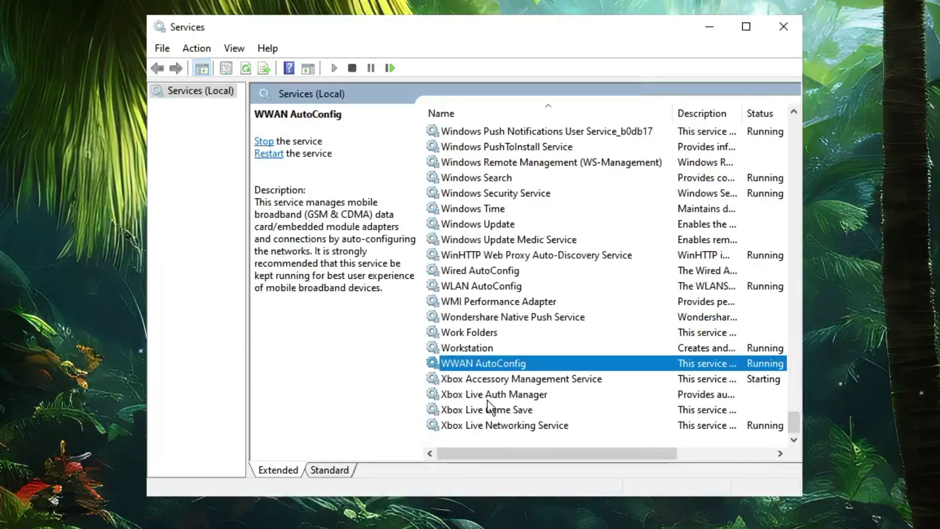
{"action": "left_click", "coordinate": [477, 287]}
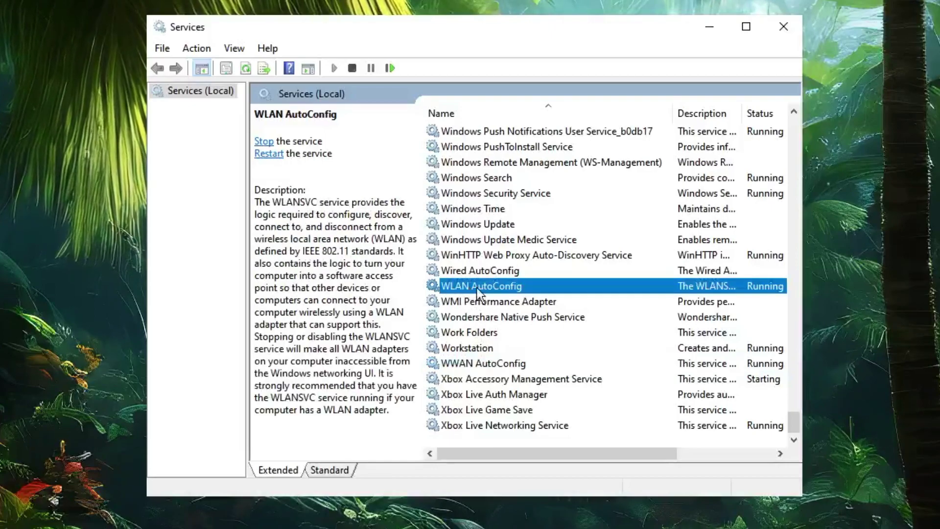
Check that WLAN AutoConfig's startup type is Automatic, then close the Services console
{"action": "double_click", "coordinate": [515, 289]}
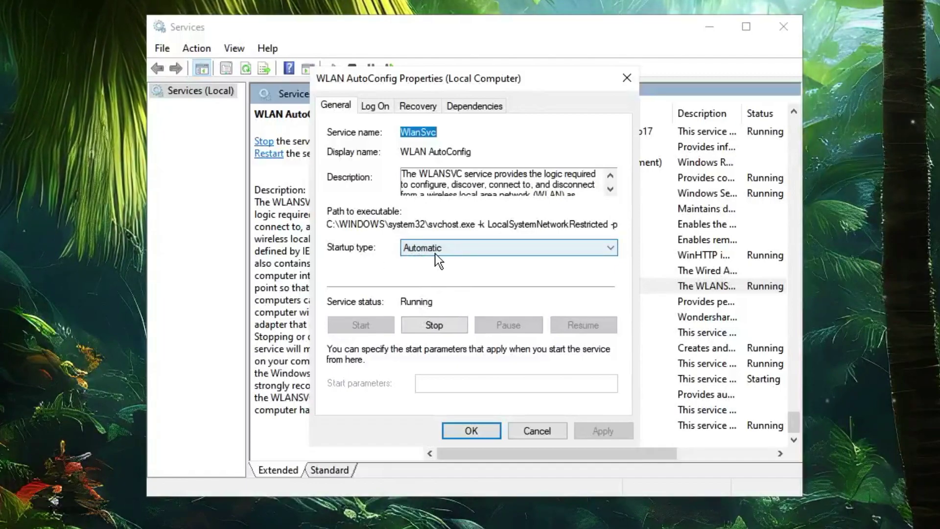
{"action": "left_click", "coordinate": [424, 326]}
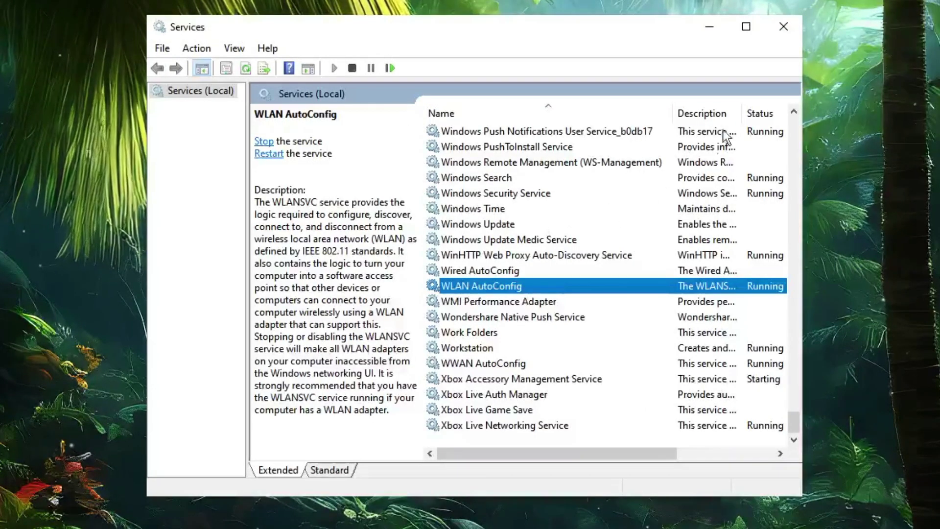
{"action": "left_click", "coordinate": [783, 27]}
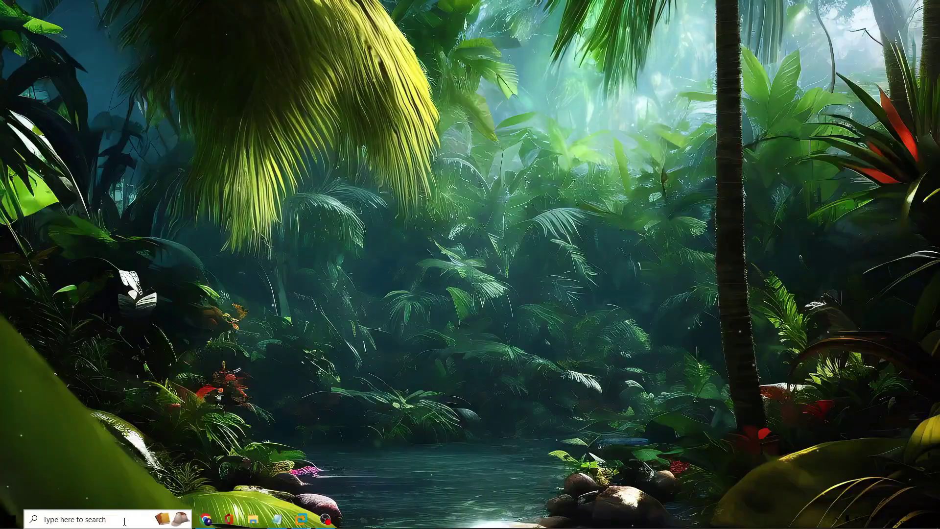
Launch Registry Editor via 'regedit' and expand HKEY_LOCAL_MACHINE > SYSTEM
{"action": "left_click", "coordinate": [126, 520]}
{"action": "type", "text": "re"}
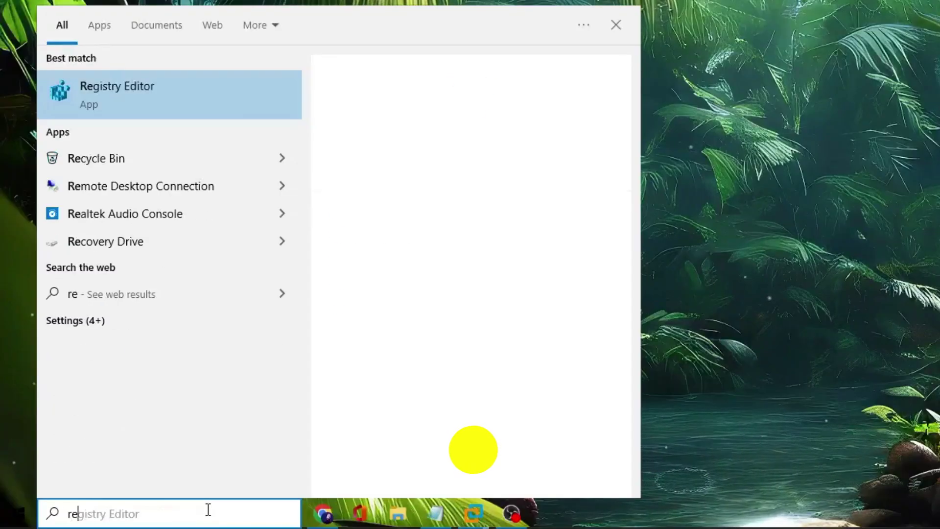
{"action": "type", "text": "gedit"}
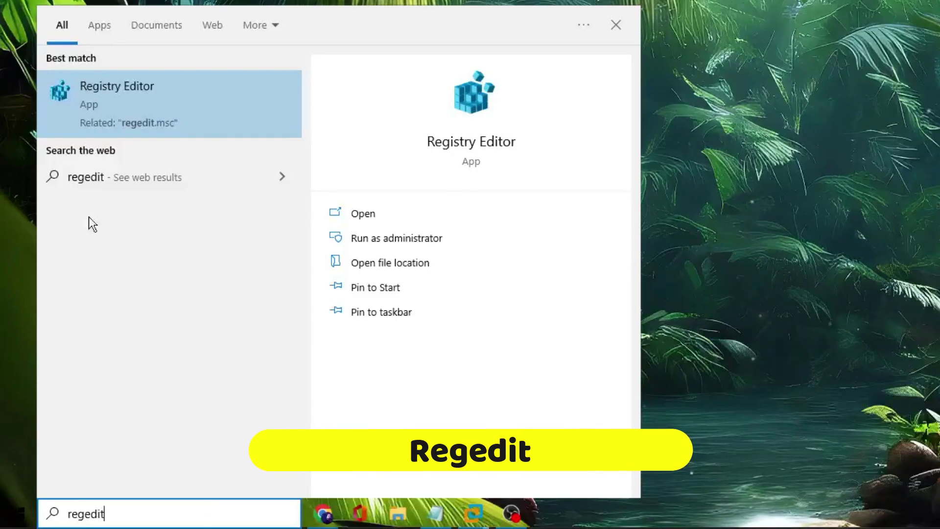
{"action": "left_click", "coordinate": [157, 98]}
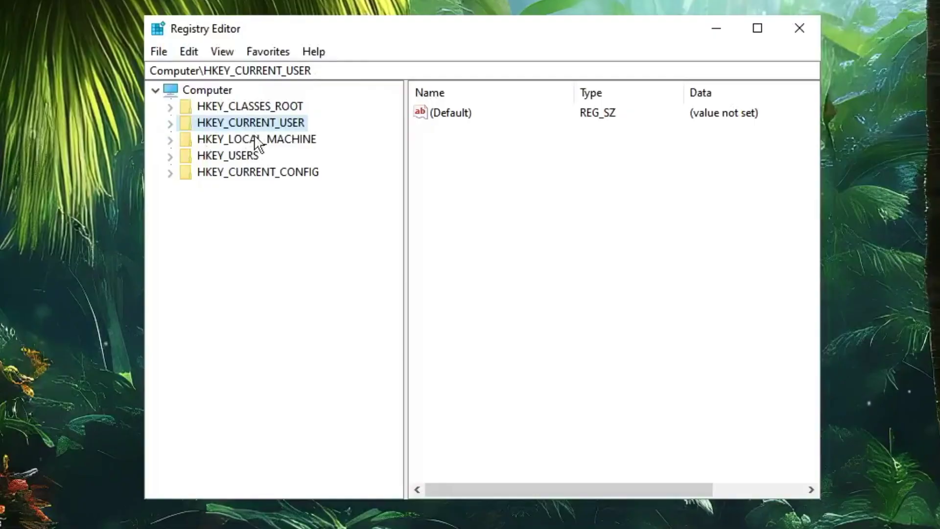
{"action": "left_click", "coordinate": [289, 141]}
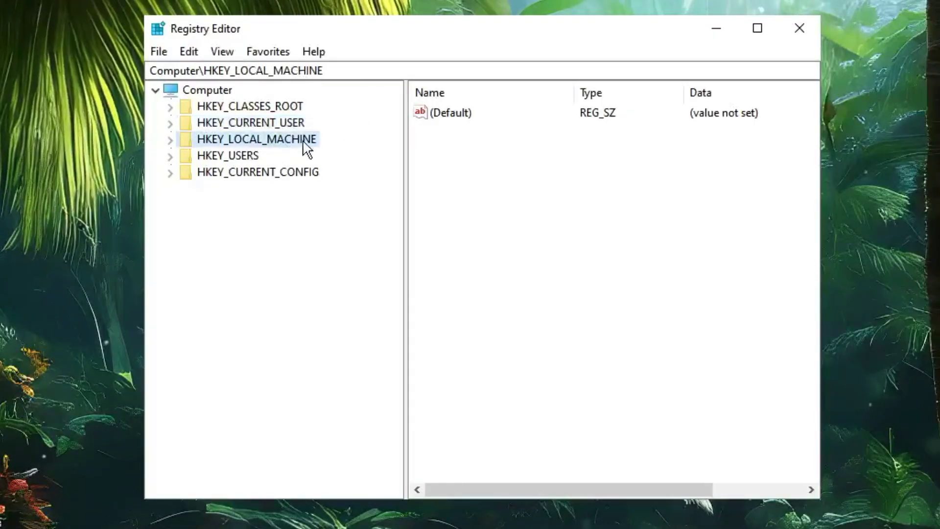
{"action": "double_click", "coordinate": [278, 140]}
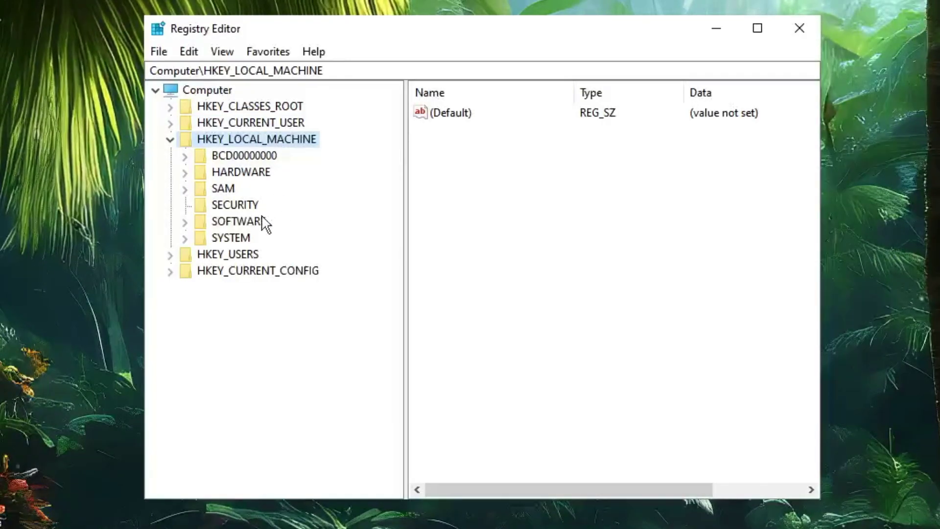
{"action": "left_click", "coordinate": [246, 237]}
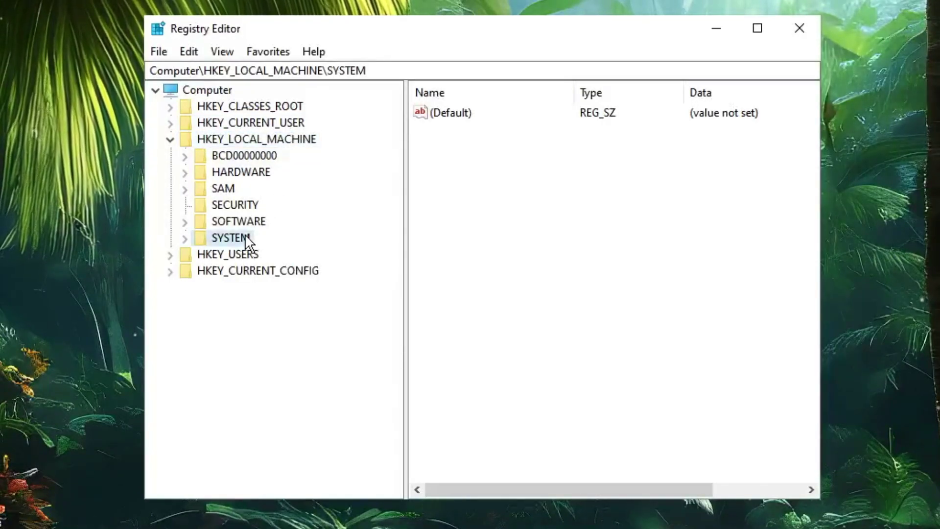
{"action": "double_click", "coordinate": [246, 237]}
Navigate through CurrentControlSet > Control to the Power key and select HiberFileSizePercent
{"action": "left_click", "coordinate": [262, 238]}
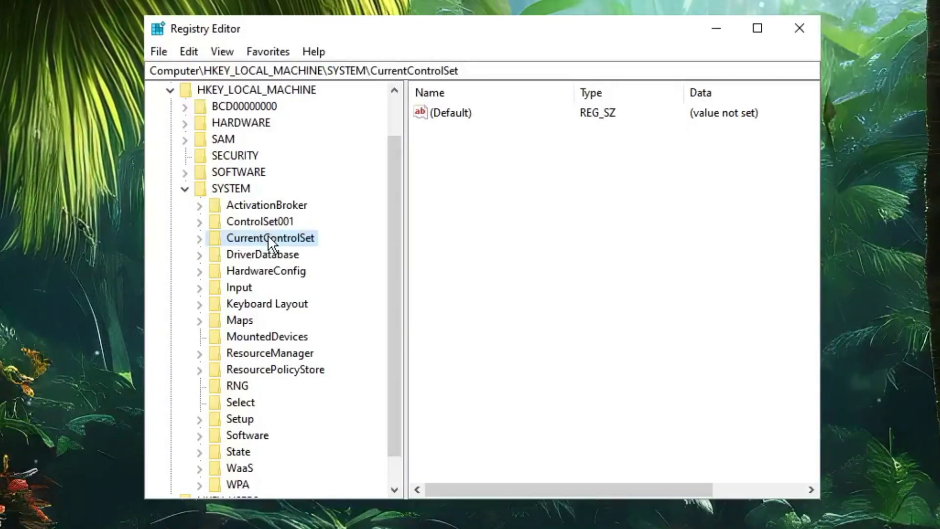
{"action": "double_click", "coordinate": [268, 238]}
{"action": "left_click", "coordinate": [273, 255]}
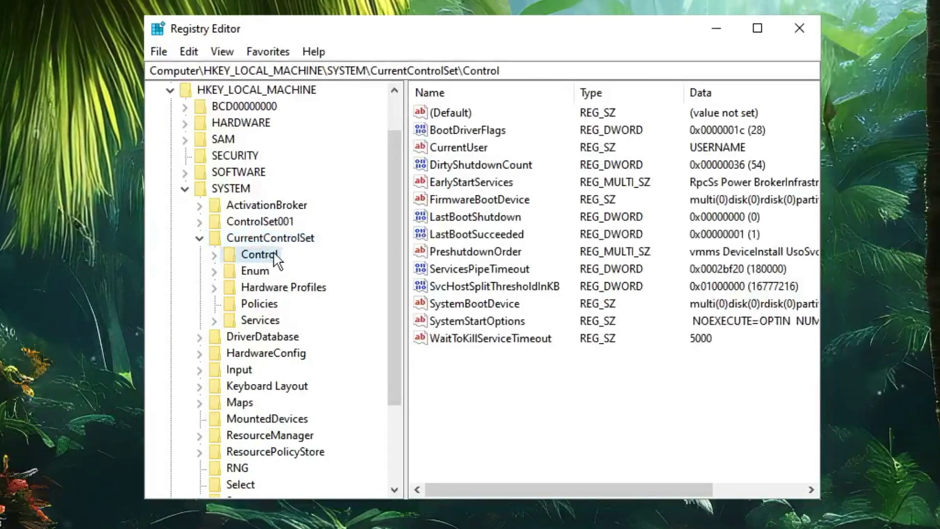
{"action": "double_click", "coordinate": [267, 253]}
{"action": "left_click", "coordinate": [267, 253]}
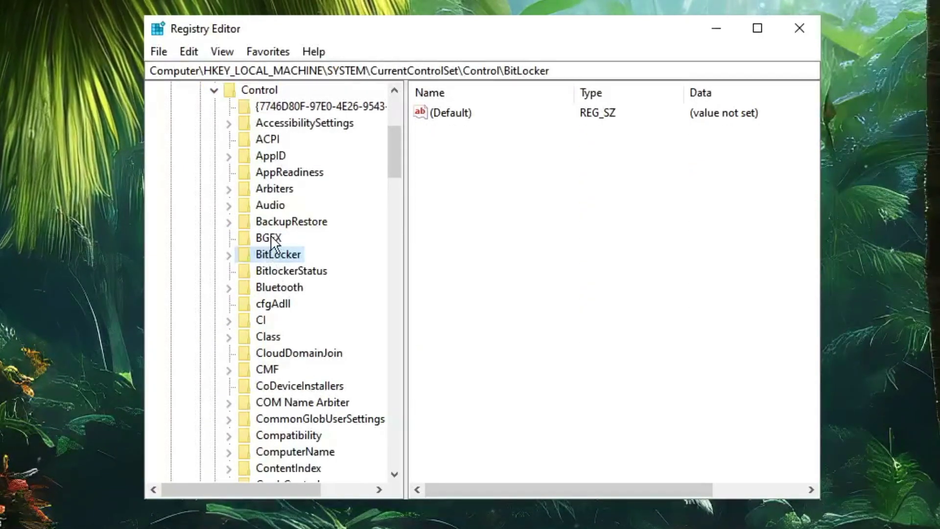
{"action": "key", "text": "p"}
{"action": "scroll", "coordinate": [248, 258], "scroll_direction": "down", "scroll_amount": 4}
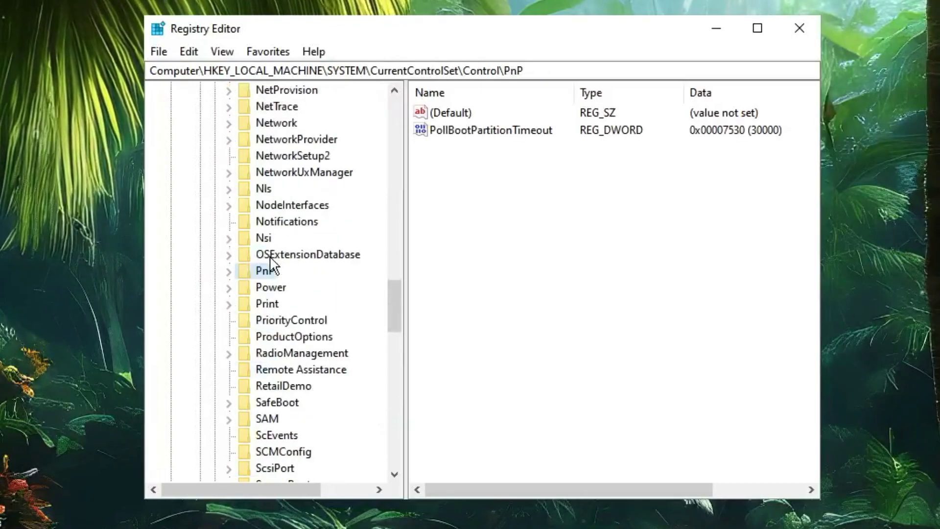
{"action": "left_click", "coordinate": [271, 289]}
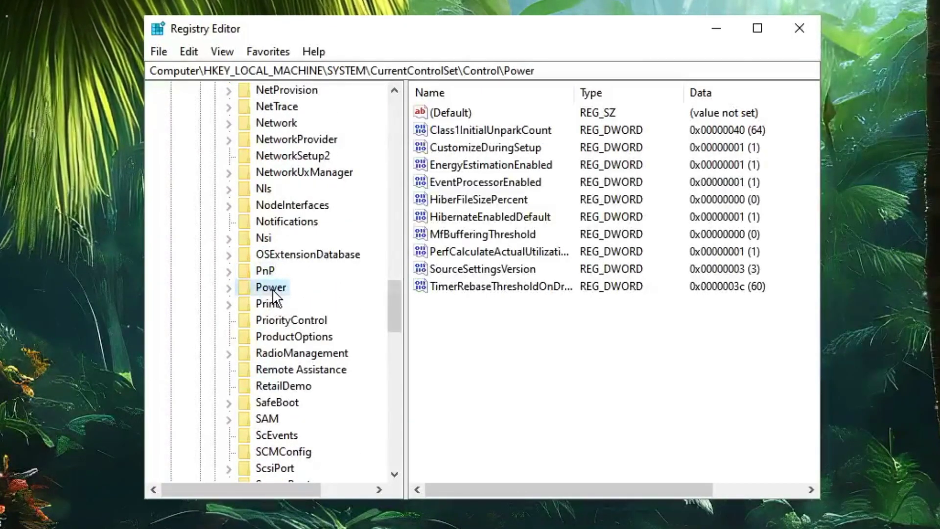
{"action": "left_click", "coordinate": [483, 199]}
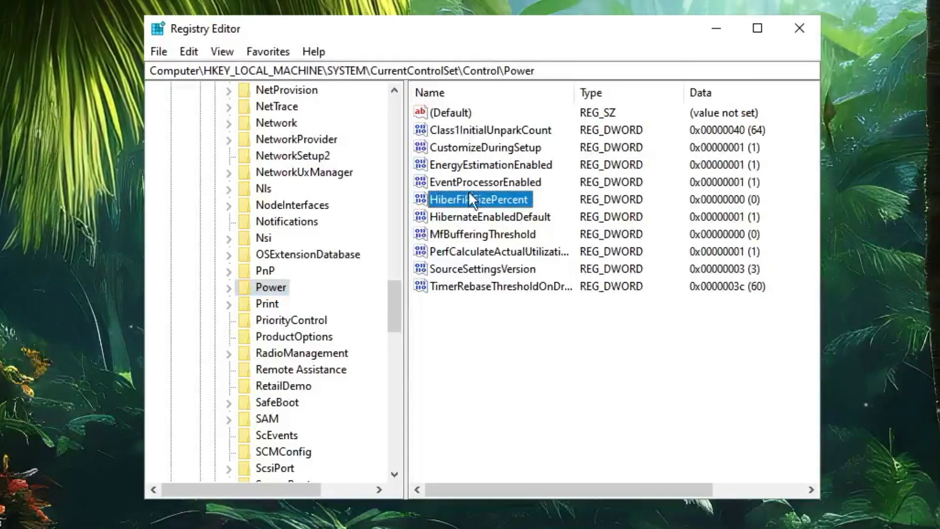
Add a new DWORD value named CsEnabled under the Power key with value data 0
{"action": "left_click", "coordinate": [485, 356]}
{"action": "right_click", "coordinate": [517, 347]}
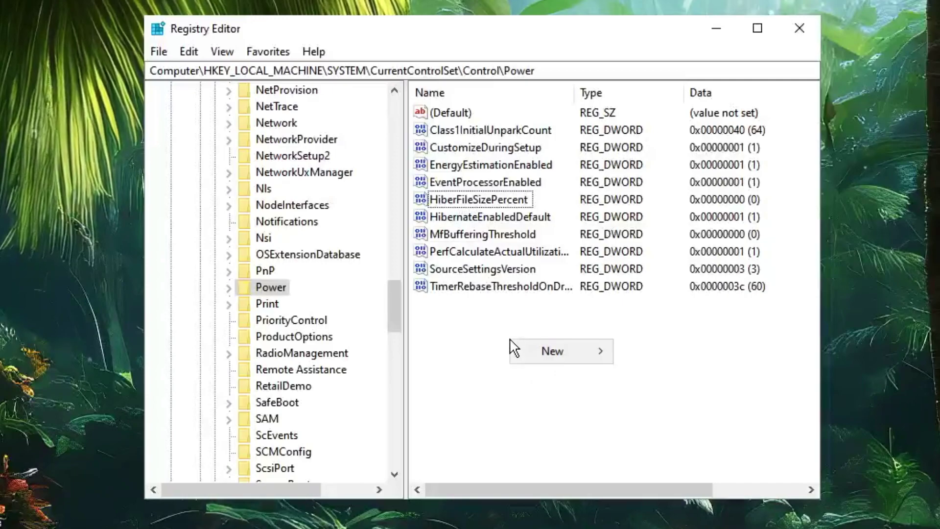
{"action": "mouse_move", "coordinate": [565, 352]}
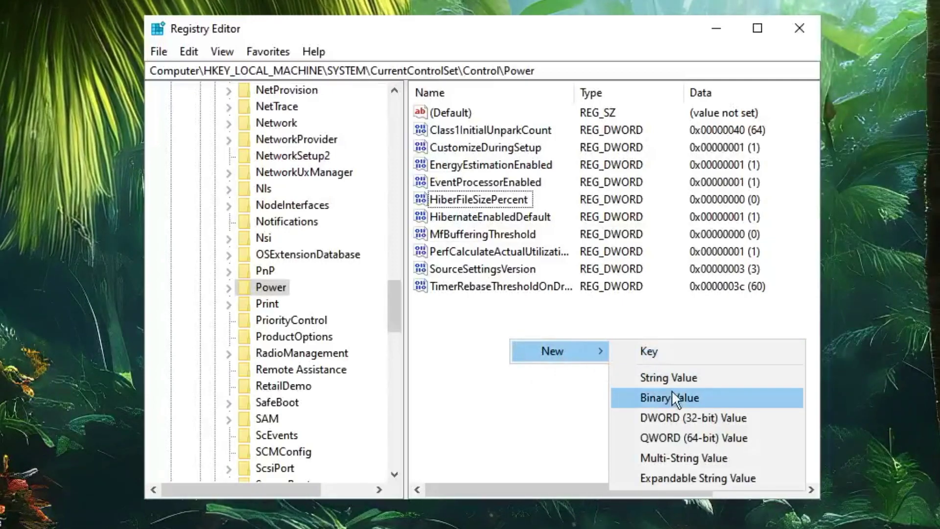
{"action": "left_click", "coordinate": [670, 416]}
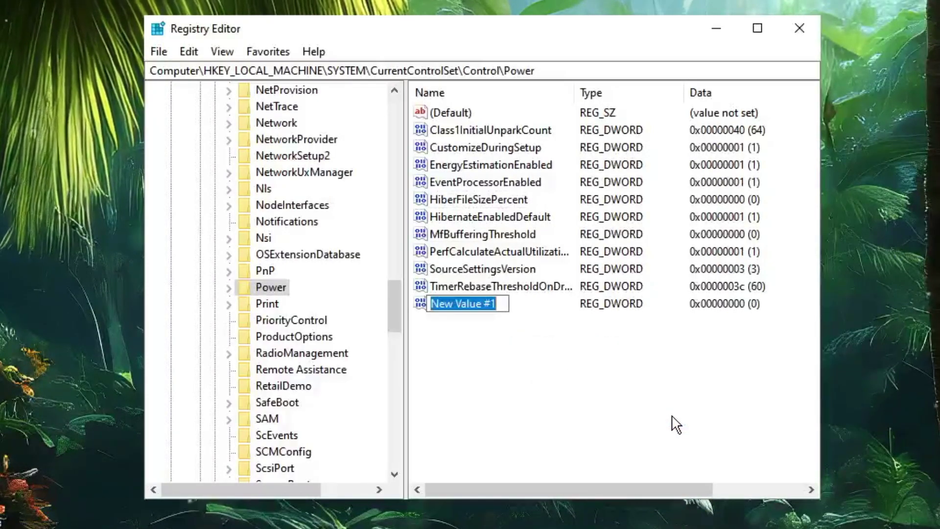
{"action": "type", "text": "CsE"}
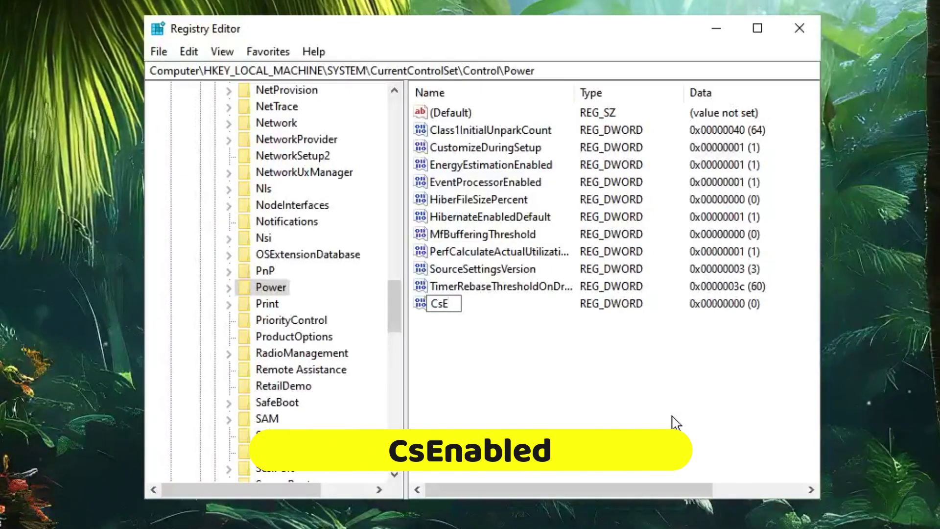
{"action": "type", "text": "nabled"}
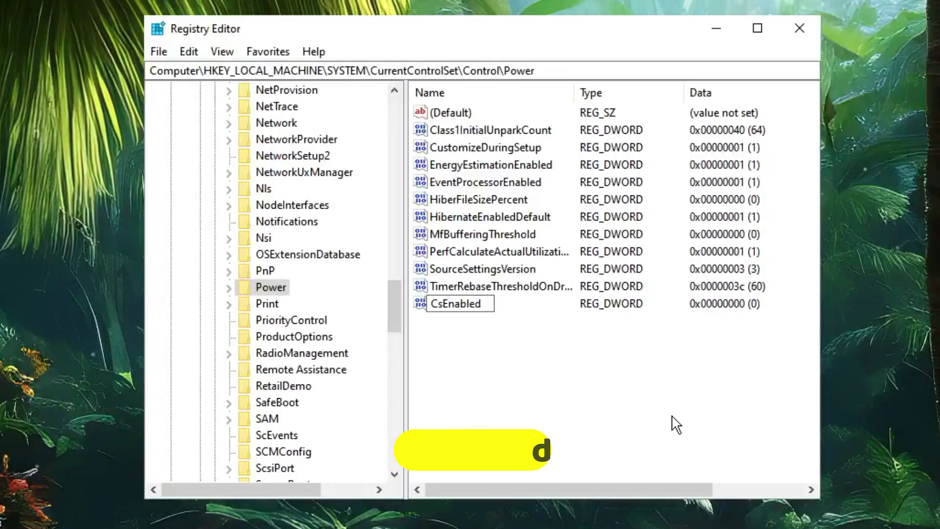
{"action": "key", "text": "Return"}
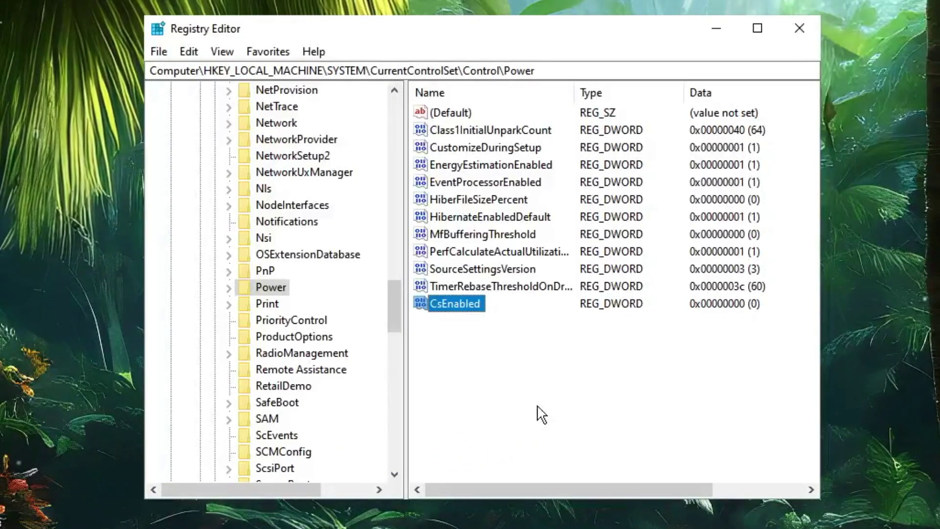
{"action": "double_click", "coordinate": [471, 308]}
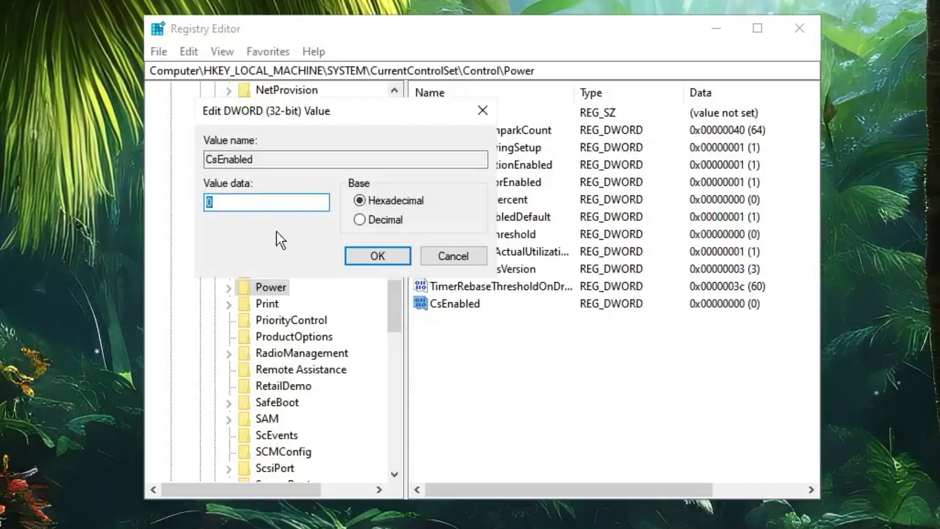
{"action": "left_click", "coordinate": [369, 256]}
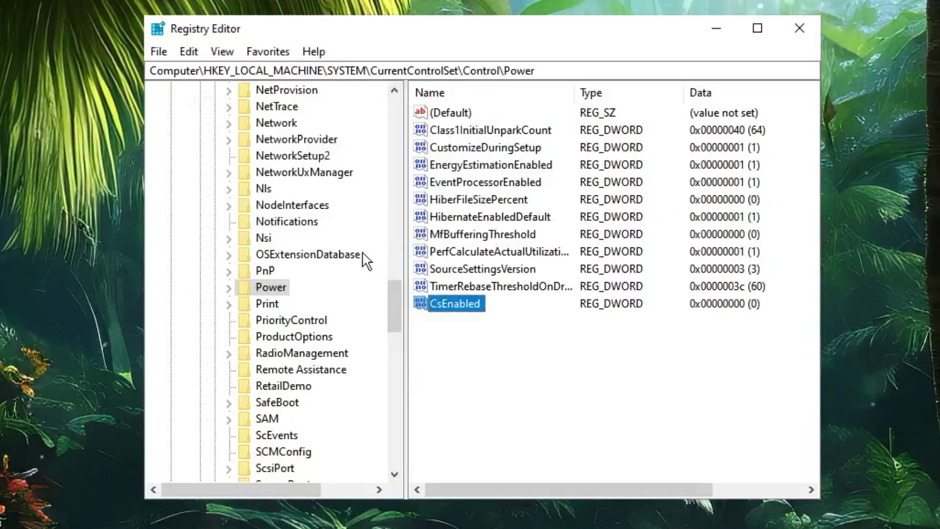
Close Registry Editor and open Command Prompt as administrator
{"action": "left_click", "coordinate": [794, 31]}
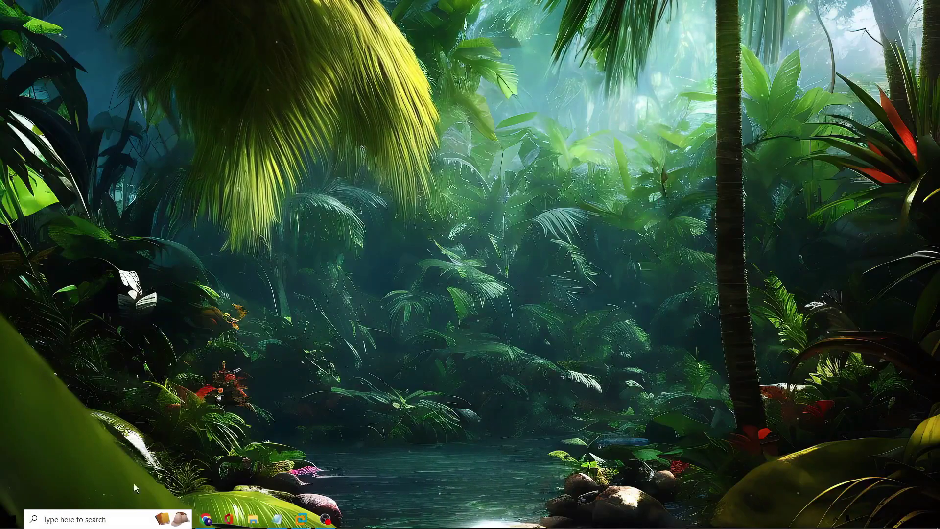
{"action": "left_click", "coordinate": [113, 521]}
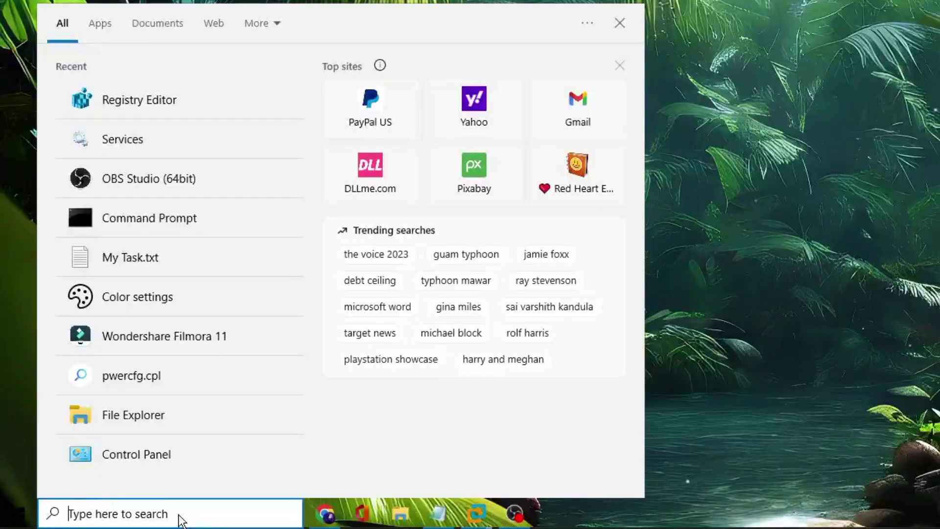
{"action": "type", "text": "cmd"}
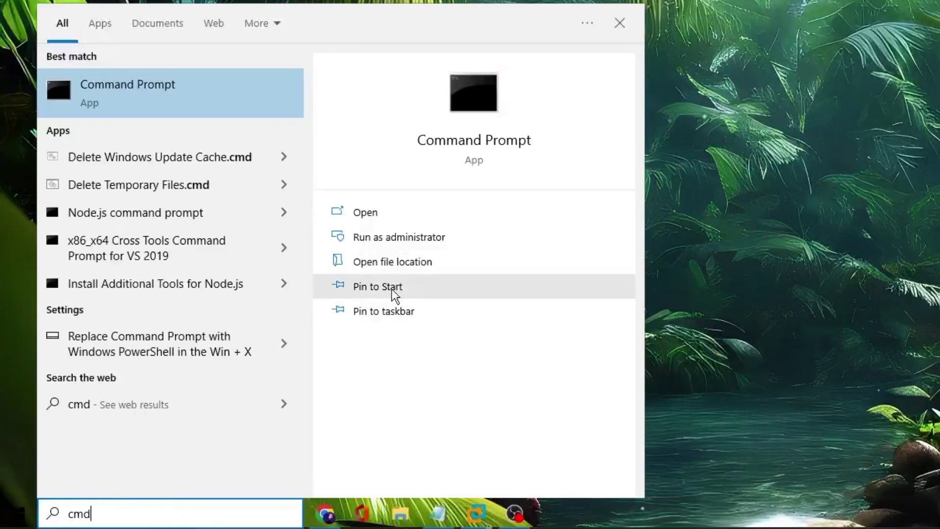
{"action": "left_click", "coordinate": [400, 238]}
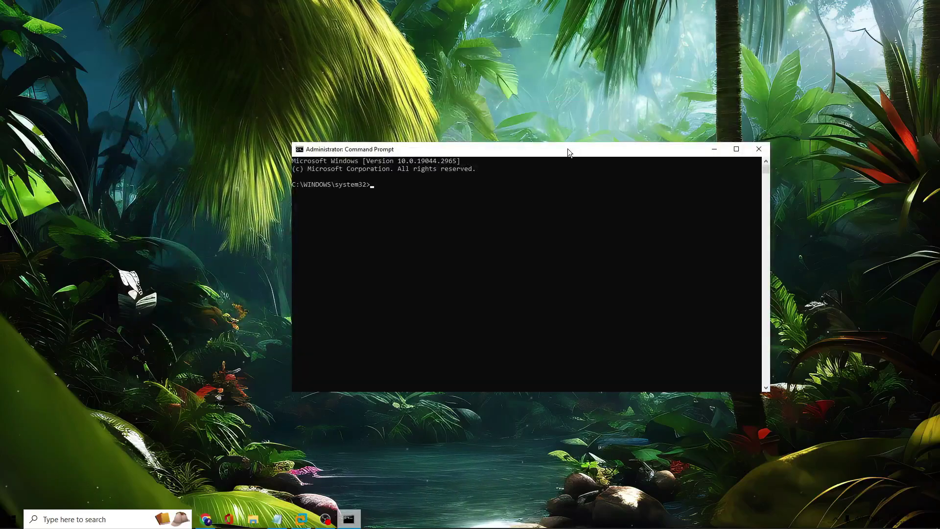
{"action": "left_click_drag", "start_coordinate": [568, 148], "coordinate": [539, 152]}
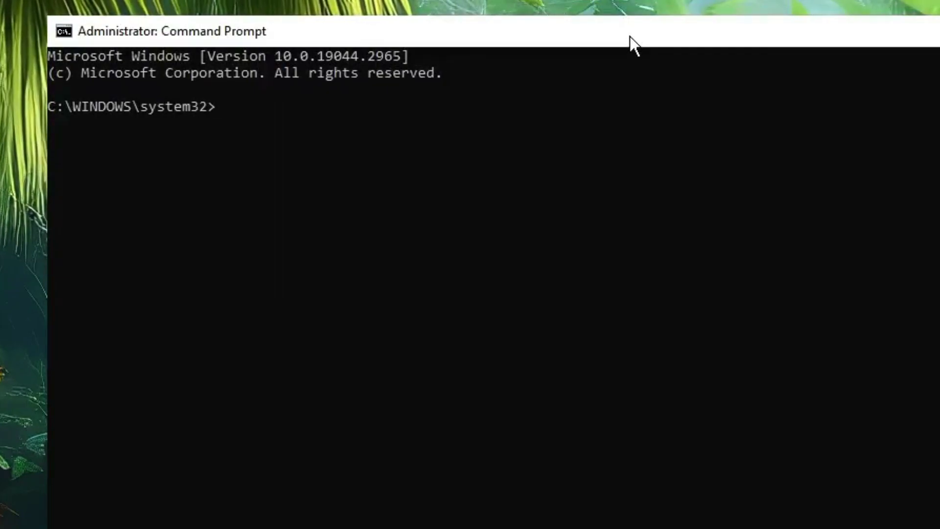
Run 'netsh int ip reset' to reset the IP stack
{"action": "type", "text": "netsh"}
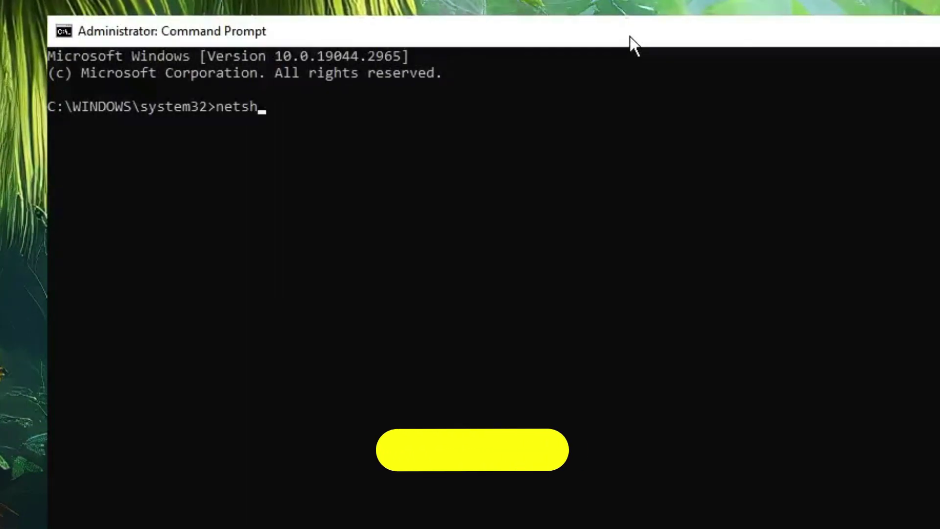
{"action": "type", "text": " int i"}
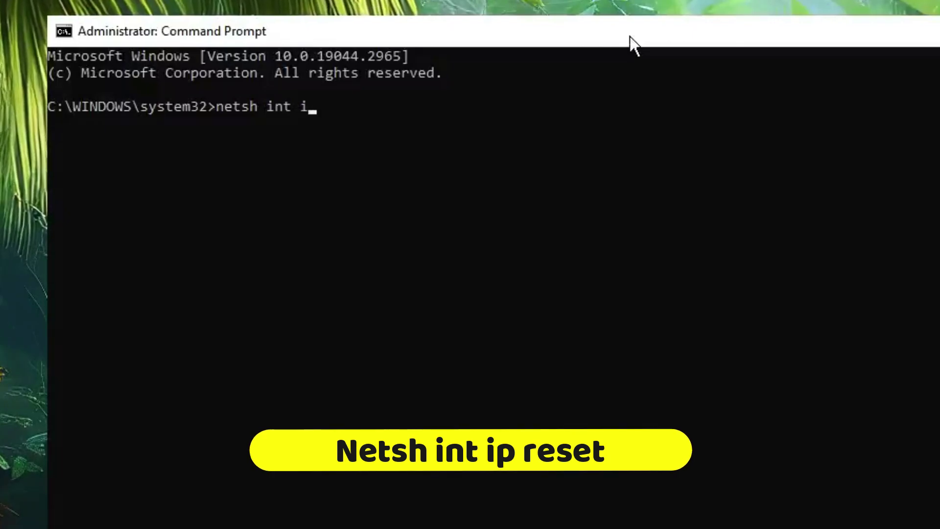
{"action": "type", "text": "o"}
{"action": "key", "text": "BackSpace"}
{"action": "type", "text": "p reset"}
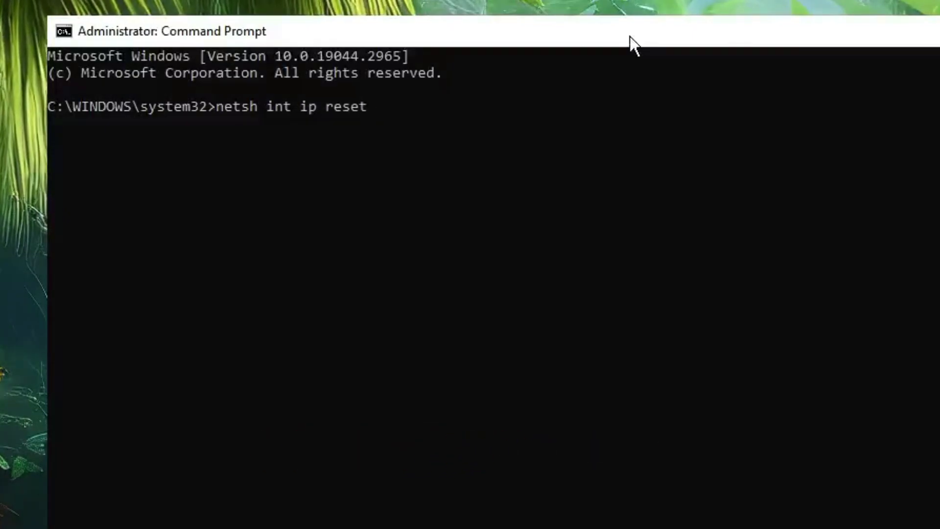
{"action": "key", "text": "Return"}
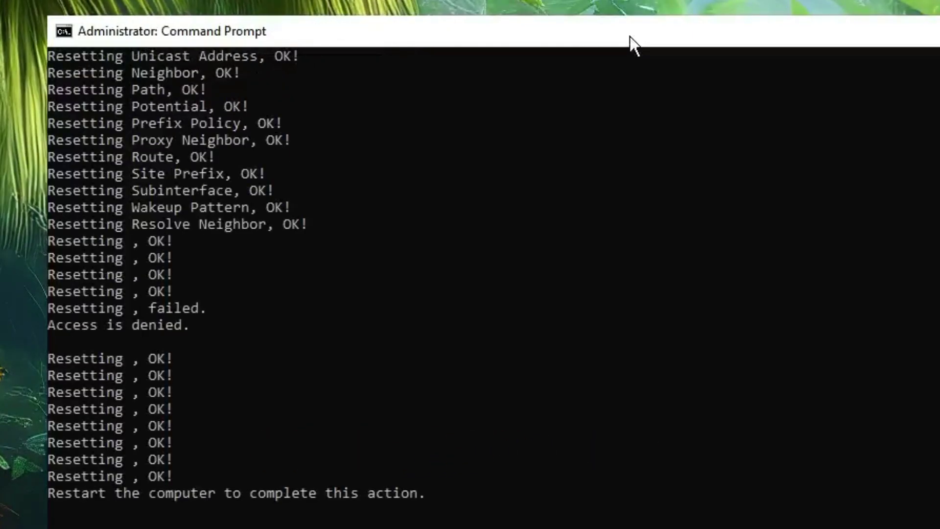
Run 'netsh winsock reset' followed by 'ipconfig /flushdns'
{"action": "type", "text": "netsh"}
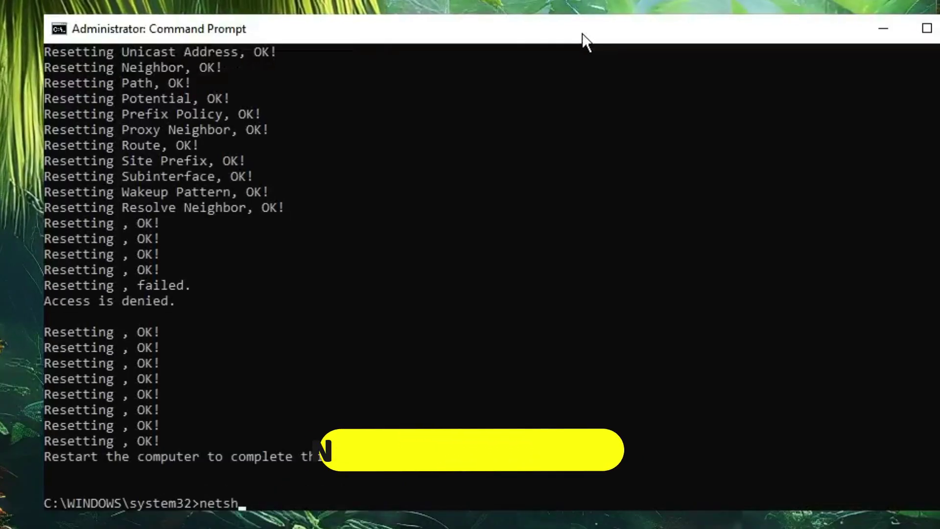
{"action": "type", "text": " winso"}
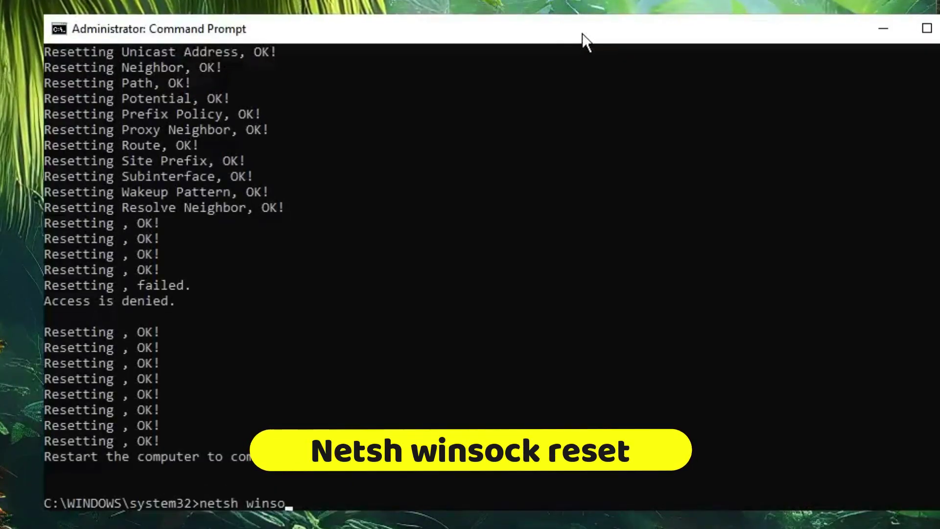
{"action": "type", "text": "ck reset"}
{"action": "key", "text": "Return"}
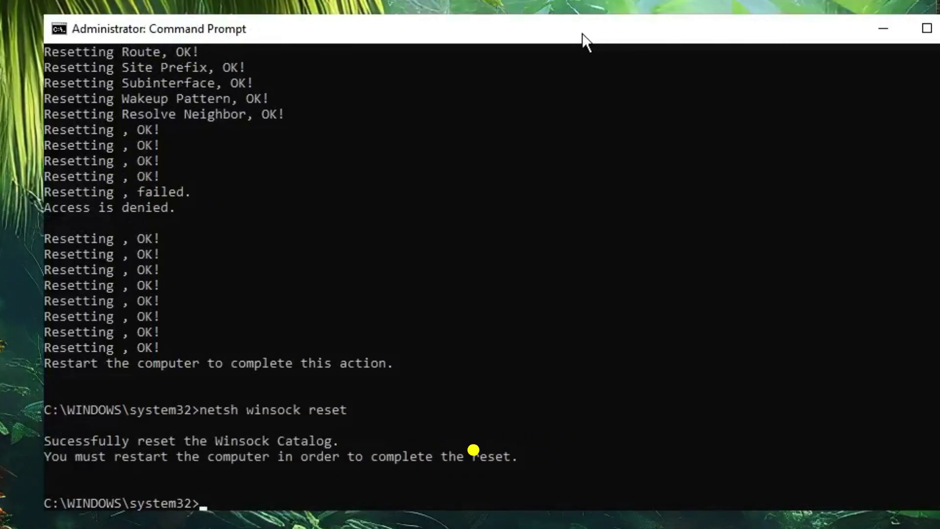
{"action": "type", "text": "i"}
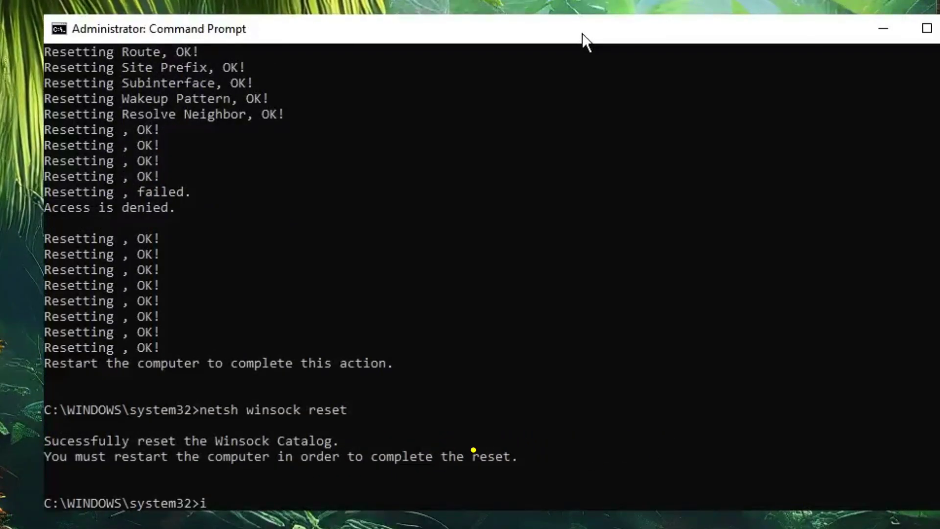
{"action": "type", "text": "pconfig /"}
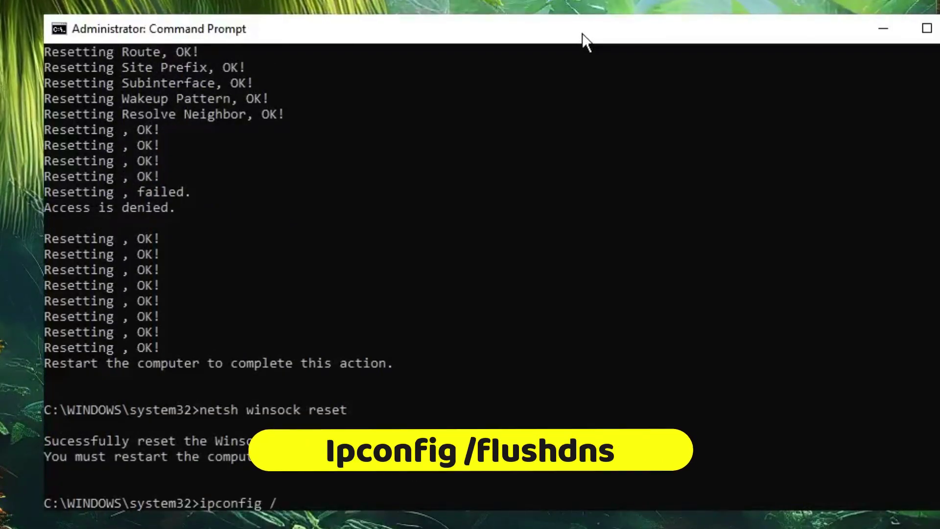
{"action": "type", "text": "flushdns"}
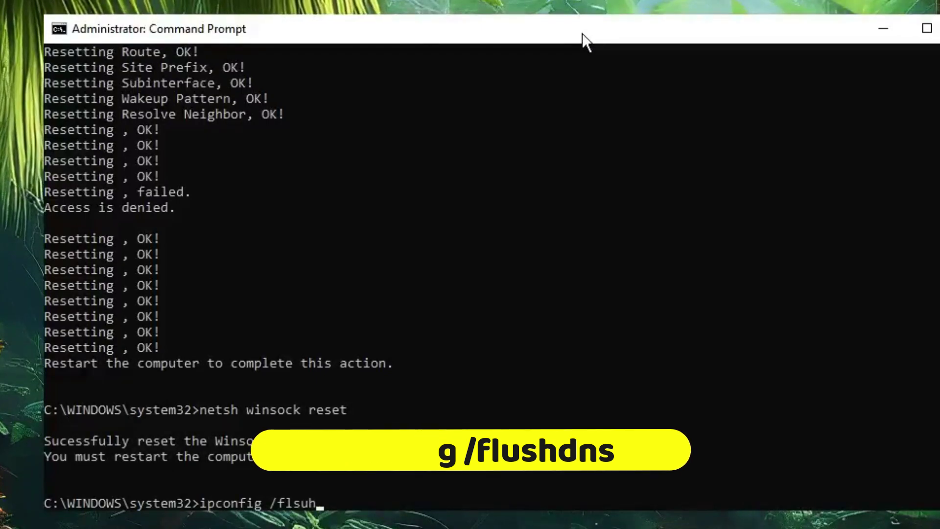
{"action": "key", "text": "Return"}
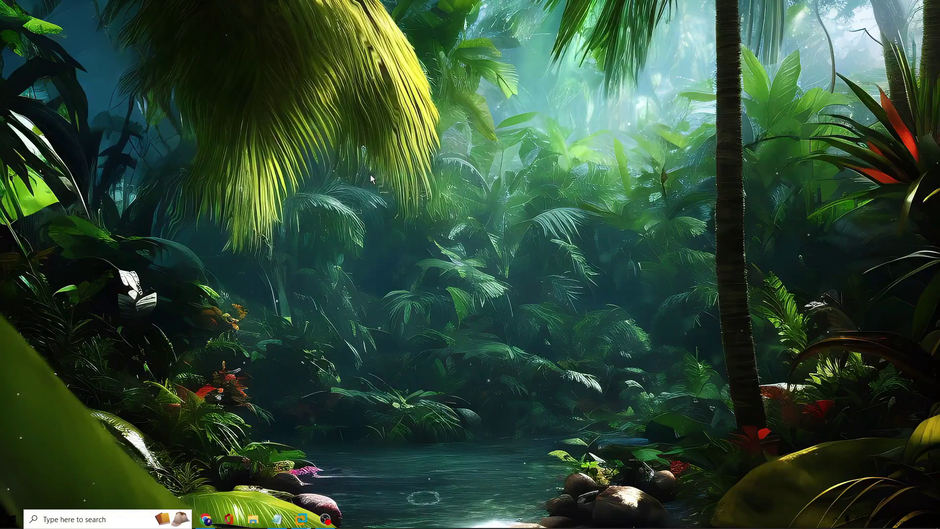
Search 'updates' and open the Windows Update settings page showing the PC up to date
{"action": "left_click", "coordinate": [132, 517]}
{"action": "type", "text": "updates"}
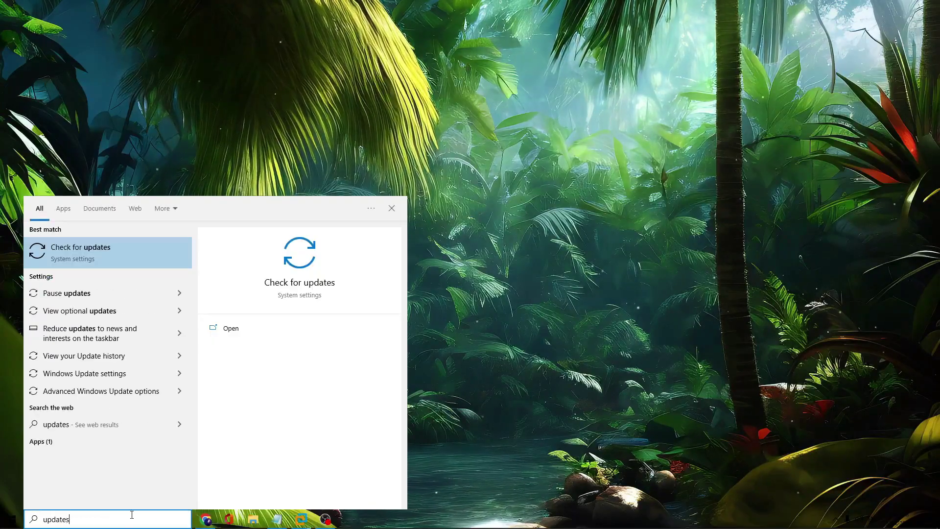
{"action": "left_click", "coordinate": [98, 256]}
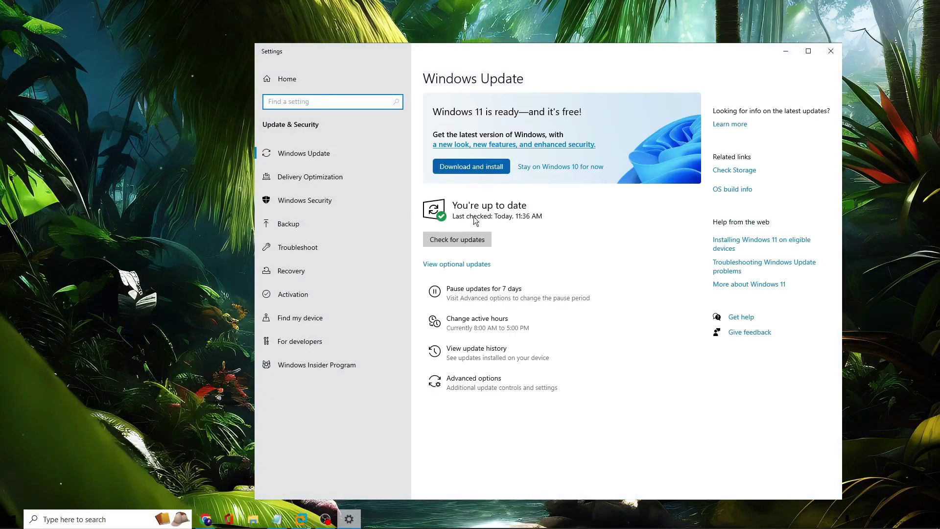